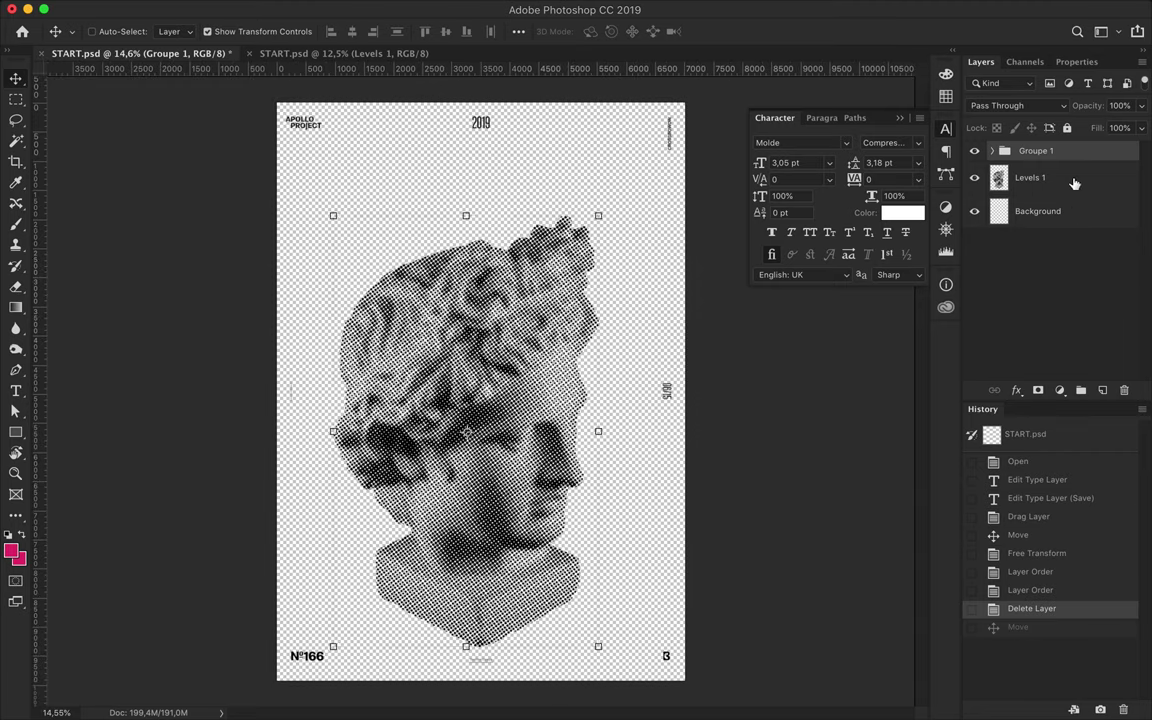
Nudge the halftone bust down-right, set the foreground to black, and select the whole poster area.
left_click_drag(450, 290, 462, 352)
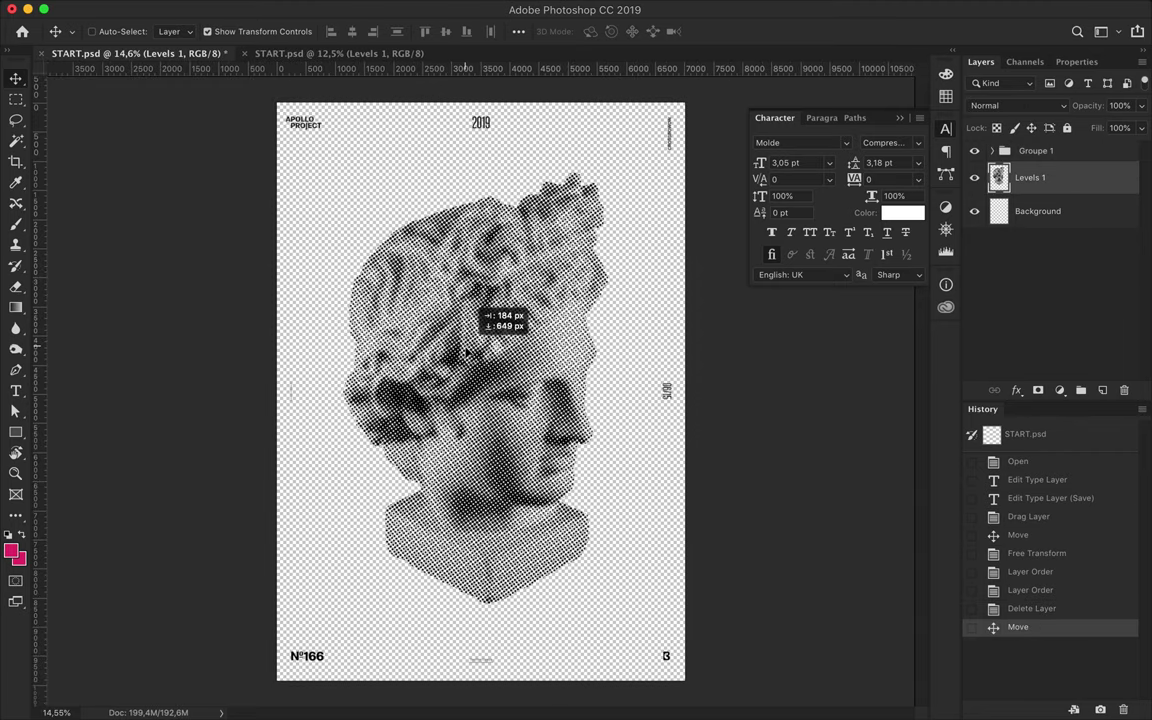
key("alt+bracketleft")
key("m")
key("Return")
left_click_drag(270, 99, 640, 545)
Fill the poster background with a black rectangle.
key("ctrl+d")
key("u")
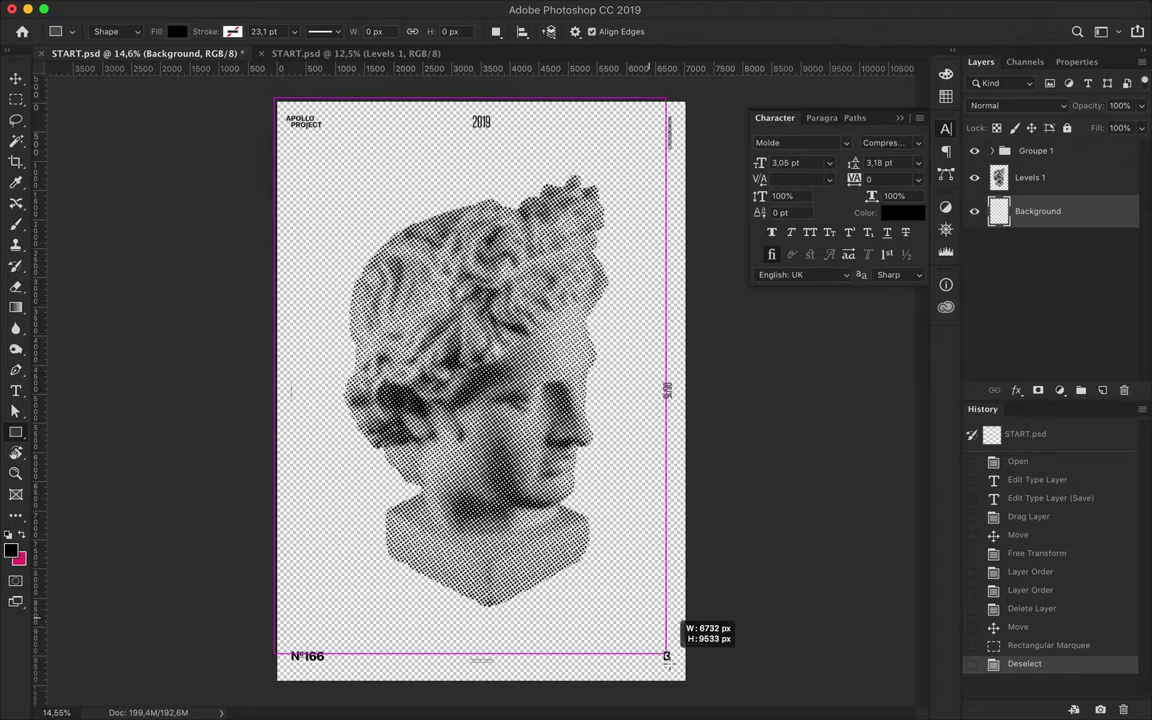
left_click_drag(667, 655, 686, 681)
key("alt+bracketright")
Paint the bust pink within its own pixels and shift it up-left.
left_click(999, 177, "ctrl")
key("b")
key("x")
mouse_move(480, 260)
left_mouse_down()
mouse_move(368, 320)
mouse_move(560, 562)
mouse_move(380, 257)
left_mouse_up()
key("ctrl+d")
key("v")
mouse_move(511, 379)
left_mouse_down()
mouse_move(487, 322)
mouse_move(555, 402)
mouse_move(628, 341)
left_mouse_up()
Copy a circular part of the face to its own layer beside the face.
key("m")
key("ctrl+c")
key("ctrl+v")
key("v")
mouse_move(466, 301)
left_mouse_down()
mouse_move(413, 358)
mouse_move(426, 322)
left_mouse_up()
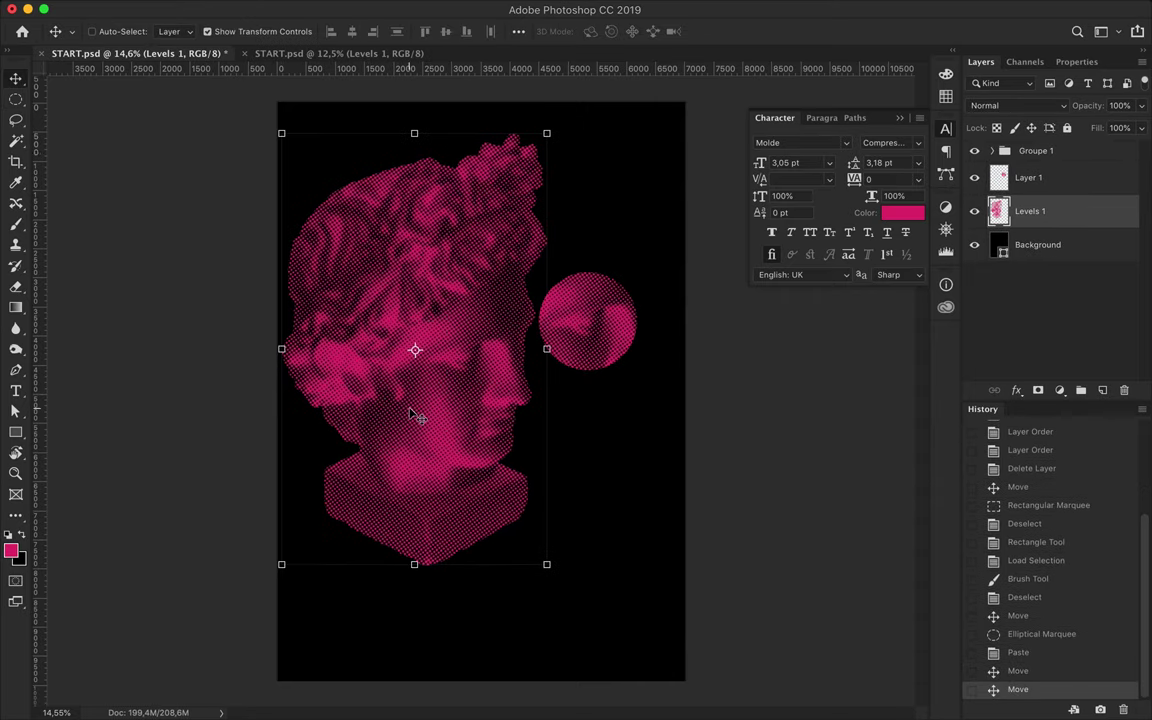
Cut the lower face out as Layer 2 and offset it down-right from the pink bust.
key("p")
left_click(289, 301)
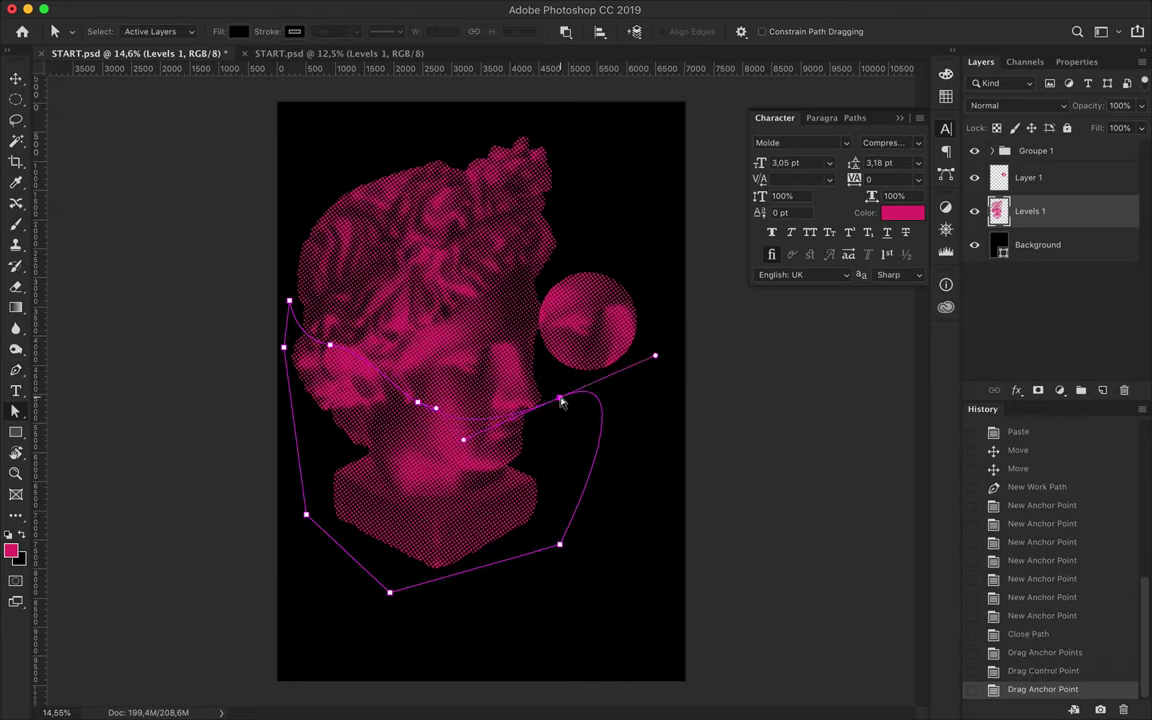
right_click(263, 127)
key("Return")
key("ctrl+shift+i")
key("ctrl+c")
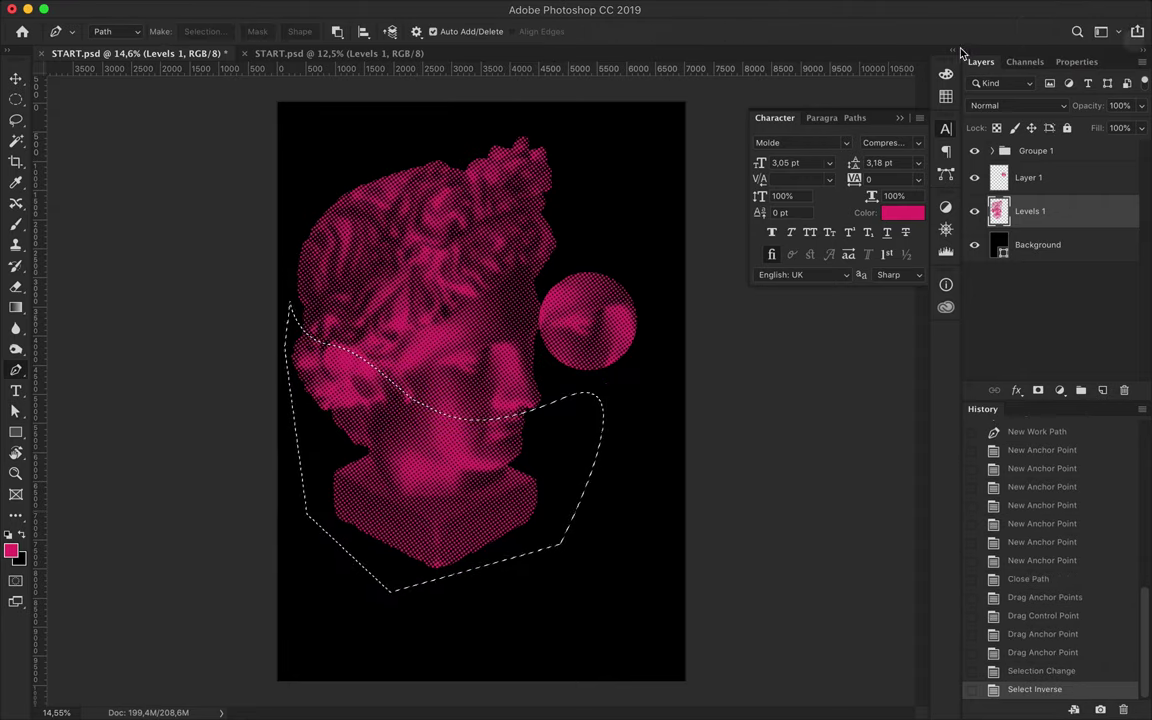
key("ctrl+v")
key("v")
left_click(485, 378, "ctrl")
left_click_drag(485, 378, 470, 348)
left_click_drag(481, 437, 548, 504)
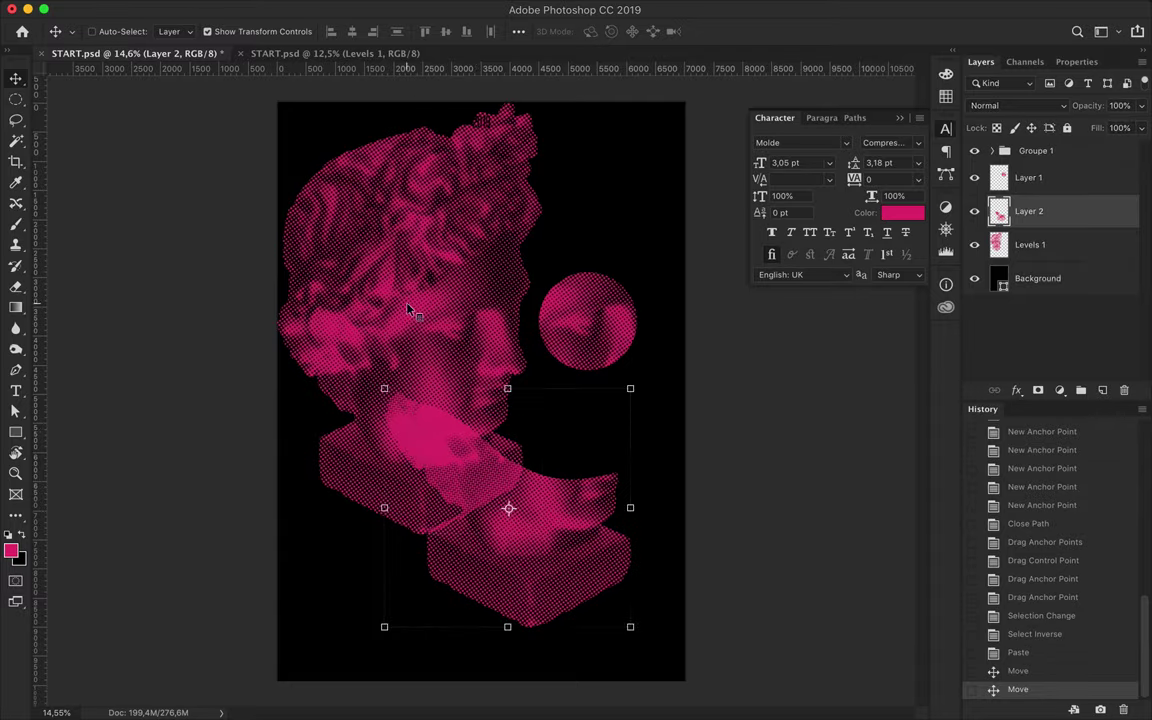
Duplicate the bust, paint the copy cyan, and begin free-transforming it.
left_click_drag(1030, 278, 977, 285)
left_click(998, 278, "ctrl")
key("b")
left_click(946, 96)
left_click(808, 121)
mouse_move(586, 424)
left_mouse_down()
mouse_move(530, 238)
mouse_move(385, 352)
left_mouse_up()
key("ctrl+d")
key("ctrl+t")
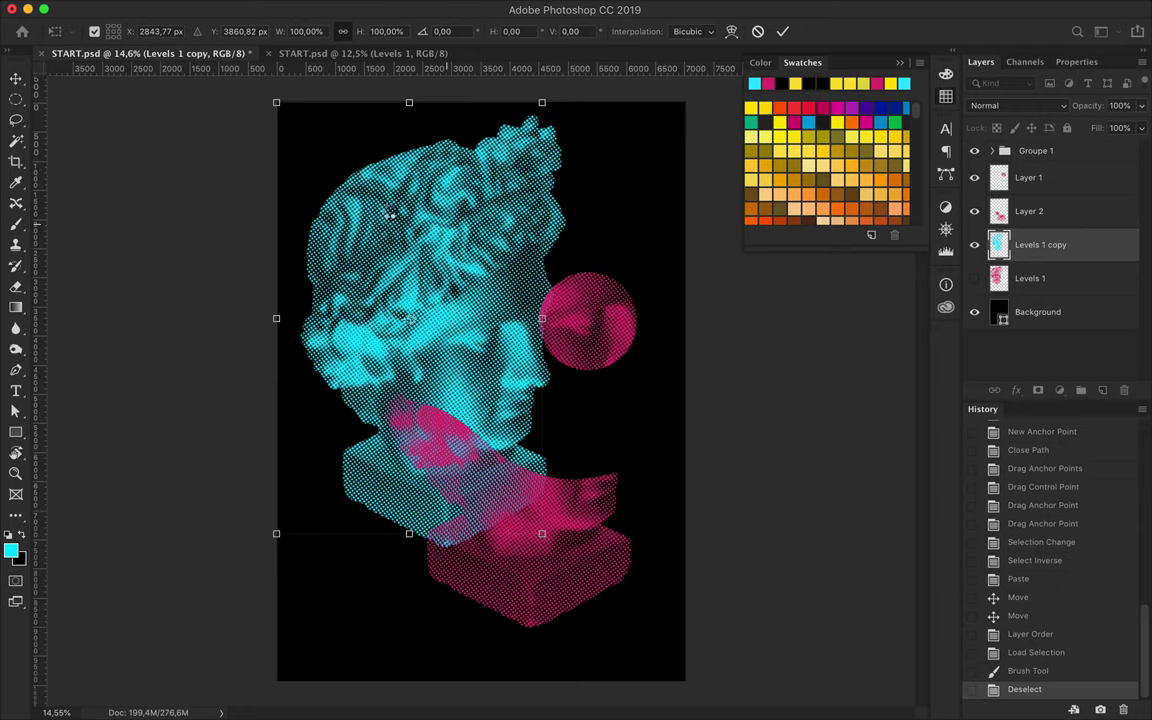
Paste a square cut-out as Layer 3 and place it on the upper head.
key("Return")
key("m")
key("ctrl+c")
key("ctrl+v")
key("v")
left_click_drag(400, 300, 470, 225)
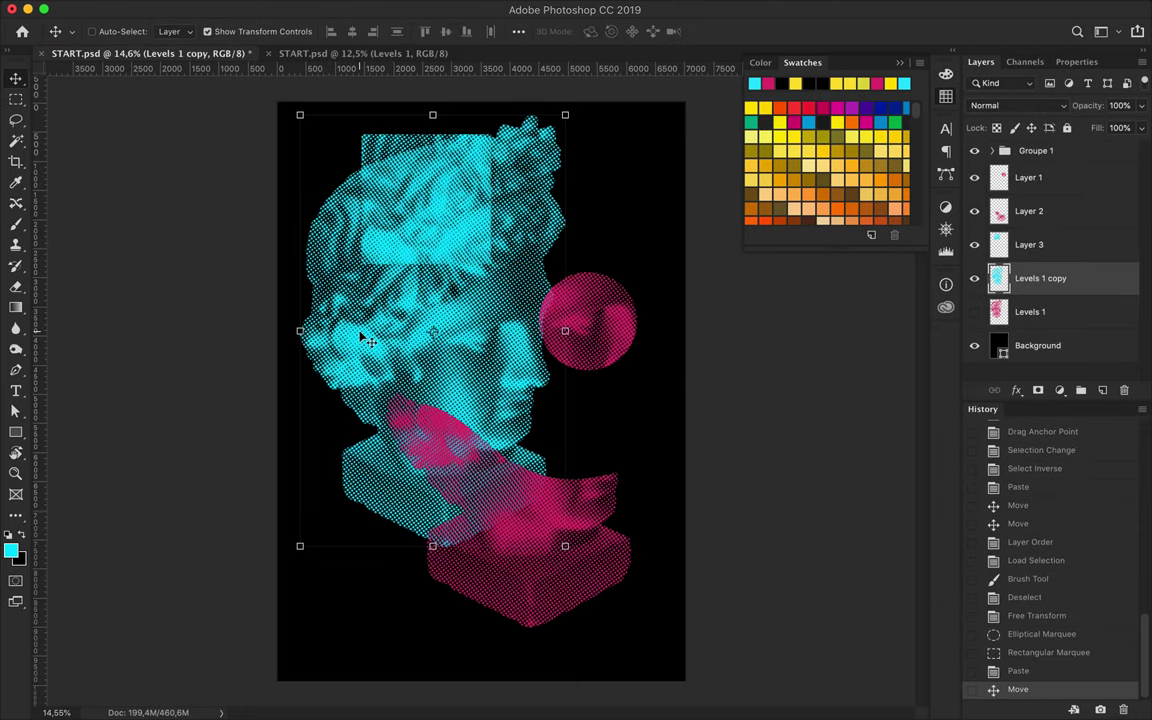
Duplicate the cyan bust and paint the copy entirely yellow.
key("ctrl+j")
key("b")
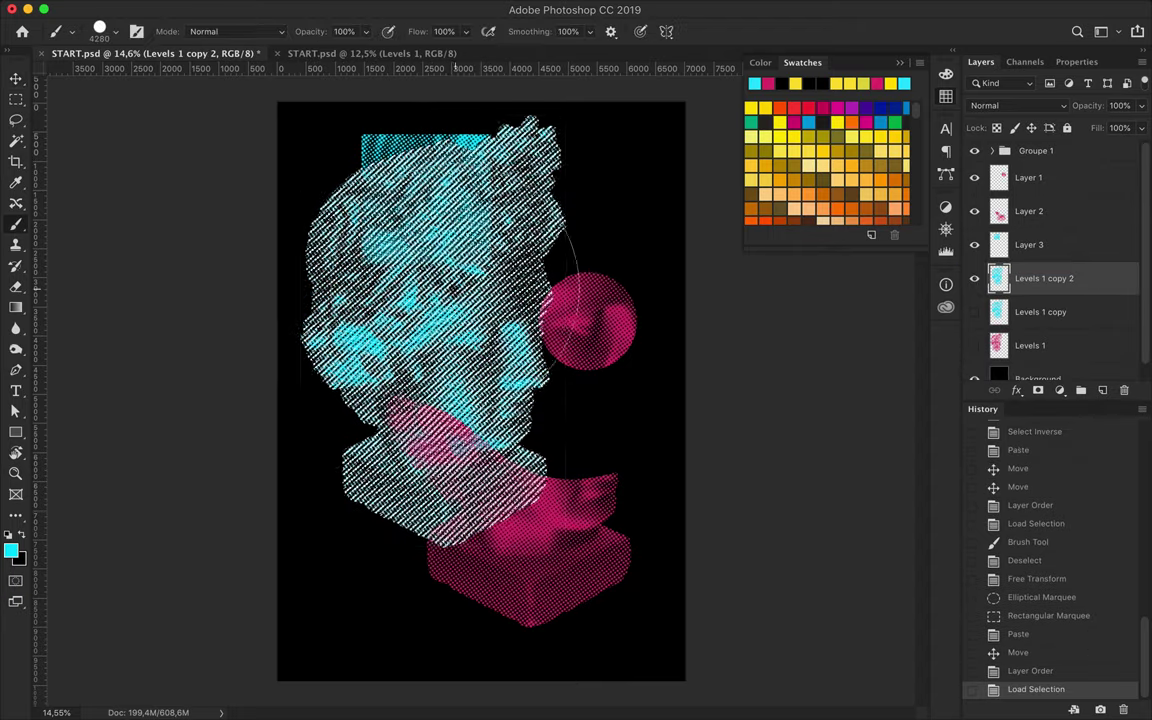
left_click(750, 108)
left_click_drag(340, 180, 480, 300)
left_click_drag(340, 350, 540, 330)
left_click_drag(620, 318, 600, 275)
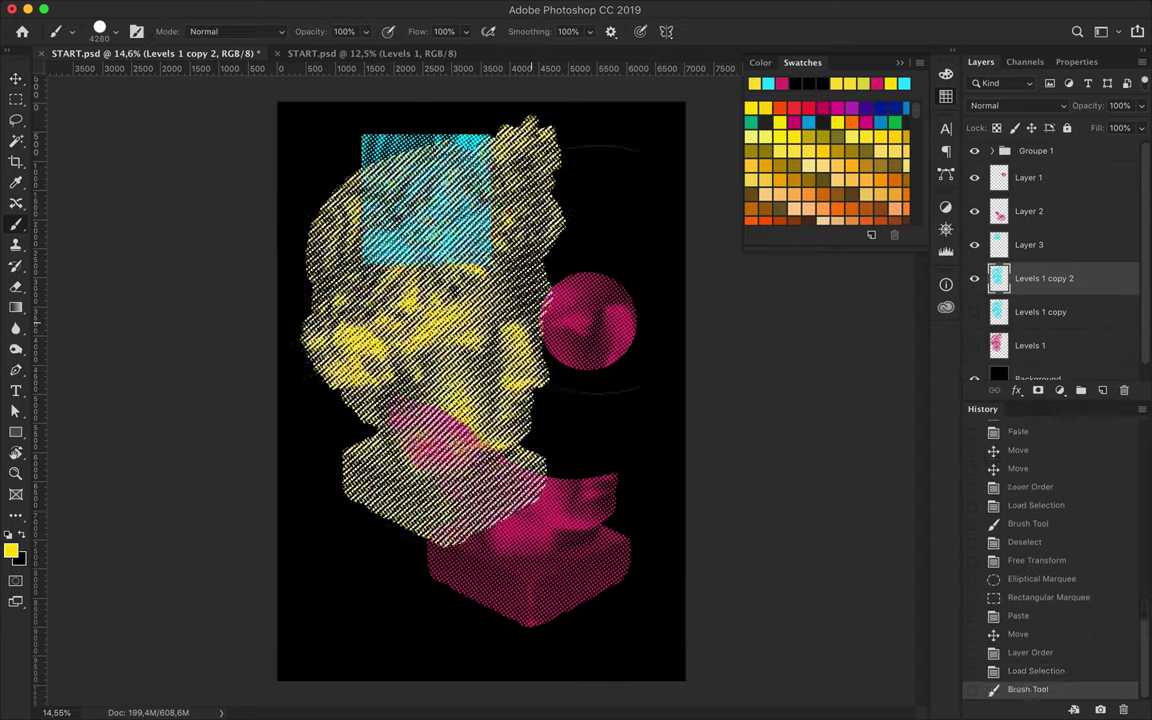
key("ctrl+d")
Cut a yellow triangle from the bust with a polygon shape, paste it as Layer 4, and move it.
key("v")
right_click(15, 432)
left_click(90, 486)
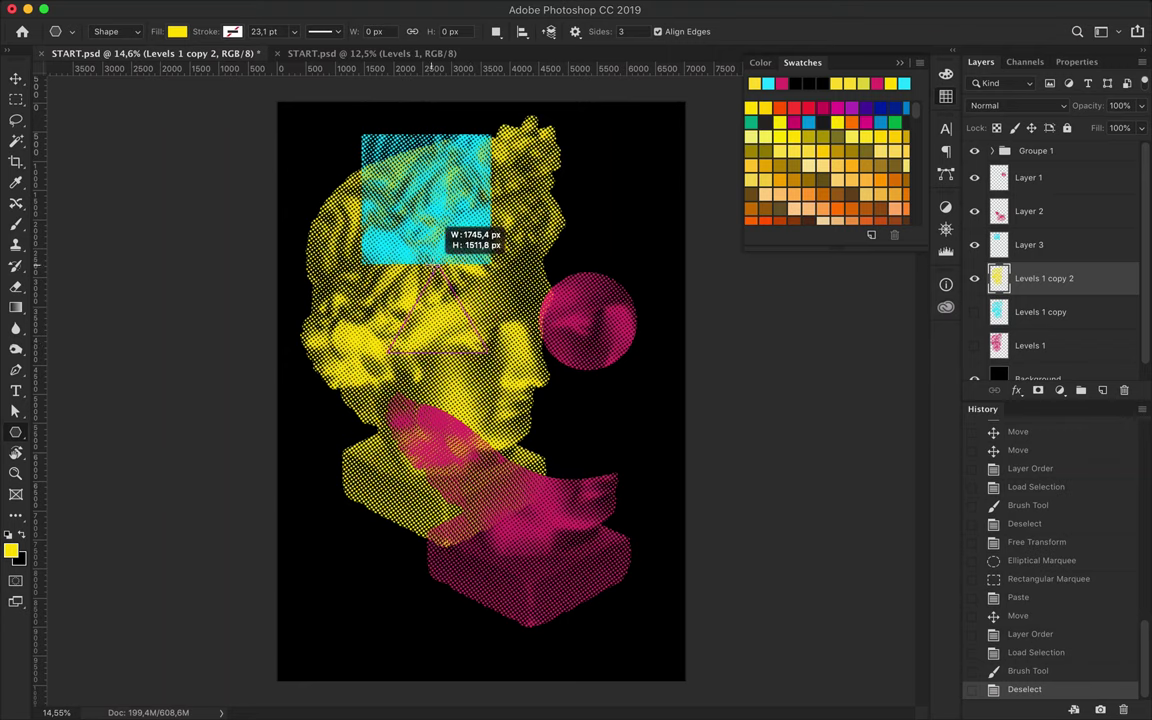
left_click_drag(440, 240, 440, 221)
key("ctrl+z")
key("ctrl+shift+z")
key("Delete")
key("ctrl+v")
key("v")
mouse_move(643, 296)
left_mouse_down()
mouse_move(514, 368)
mouse_move(514, 303)
left_mouse_up()
key("ctrl+t")
key("Return")
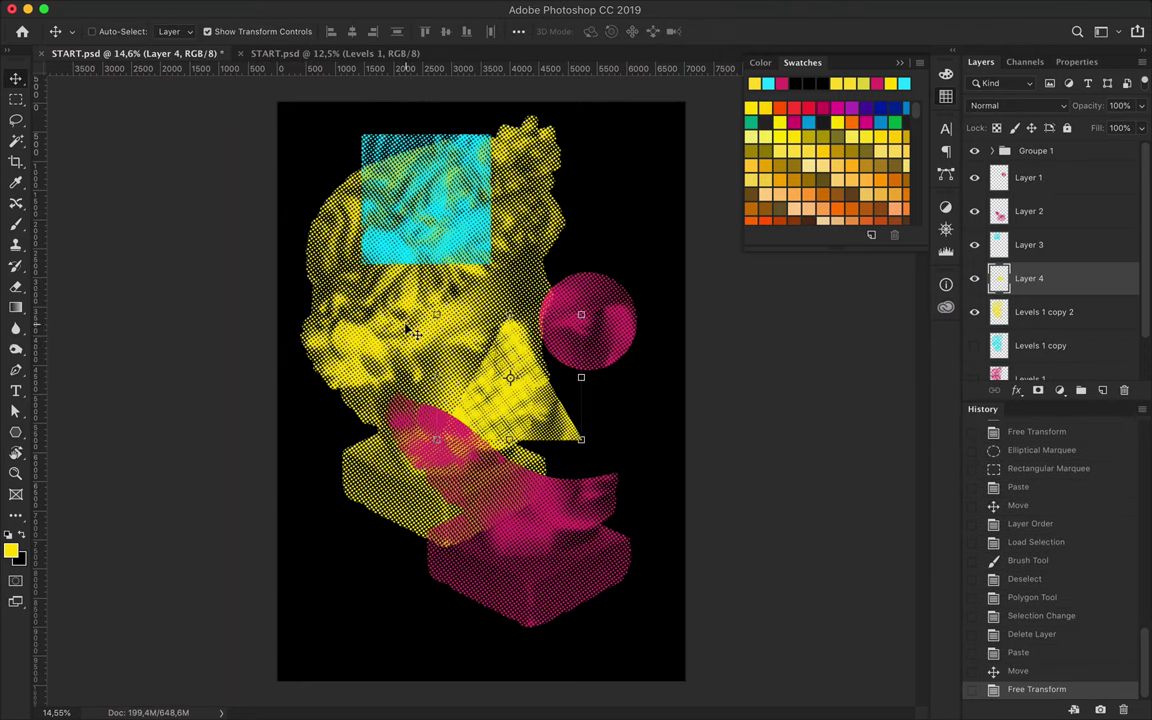
Draw a curved pen path across the head on the yellow bust layer.
key("alt+bracketleft")
key("p")
left_click(305, 298)
left_click_drag(417, 290, 497, 245)
left_click_drag(571, 285, 587, 318)
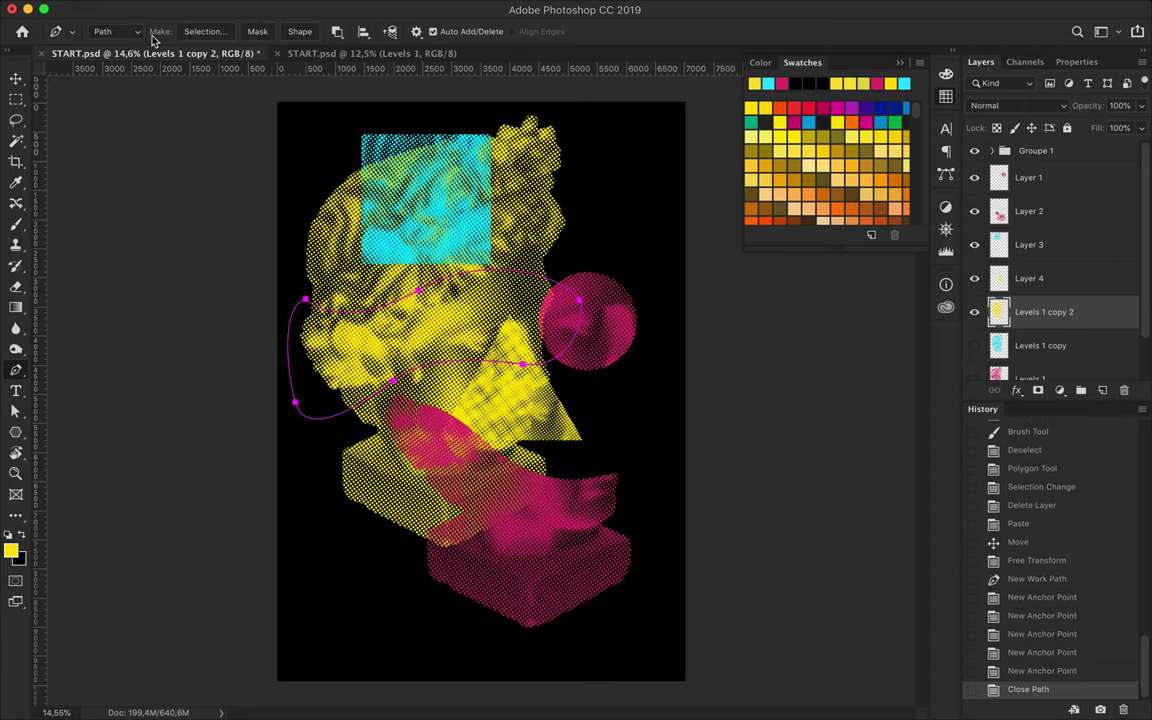
Copy the inverted path area as a yellow band on Layer 5 and re-show the cyan copy.
key("ctrl+Return")
key("shift+ctrl+i")
key("ctrl+c")
key("ctrl+v")
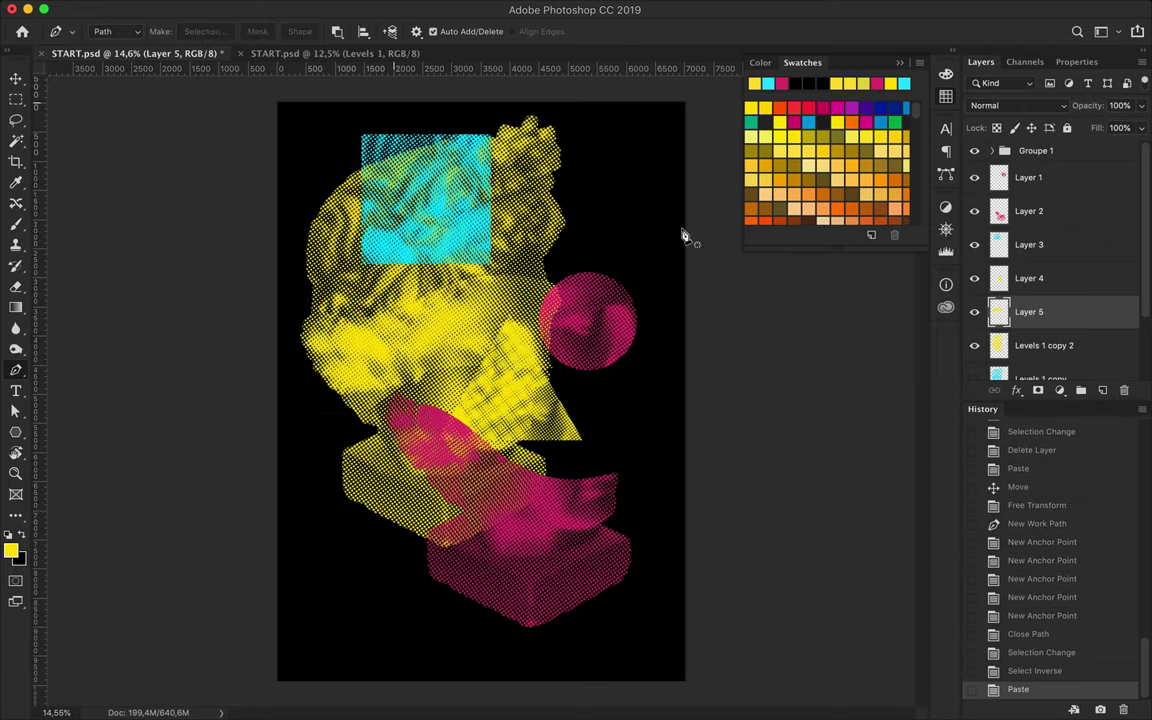
key("v")
left_click(975, 325)
Cut a cyan head fragment to Layer 6 using a pen path and move it down-right.
key("p")
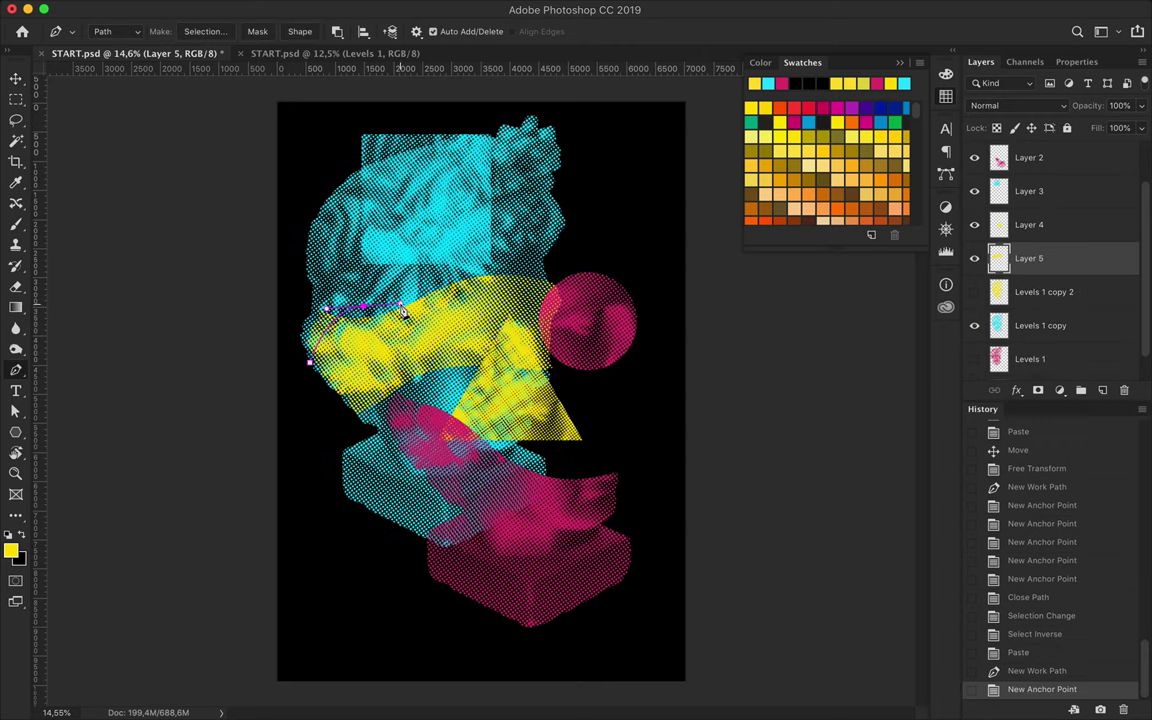
left_click(566, 96)
left_click(338, 108)
left_click(210, 38)
key("Return")
key("shift+ctrl+i")
left_click(1040, 325)
key("ctrl+c")
key("ctrl+v")
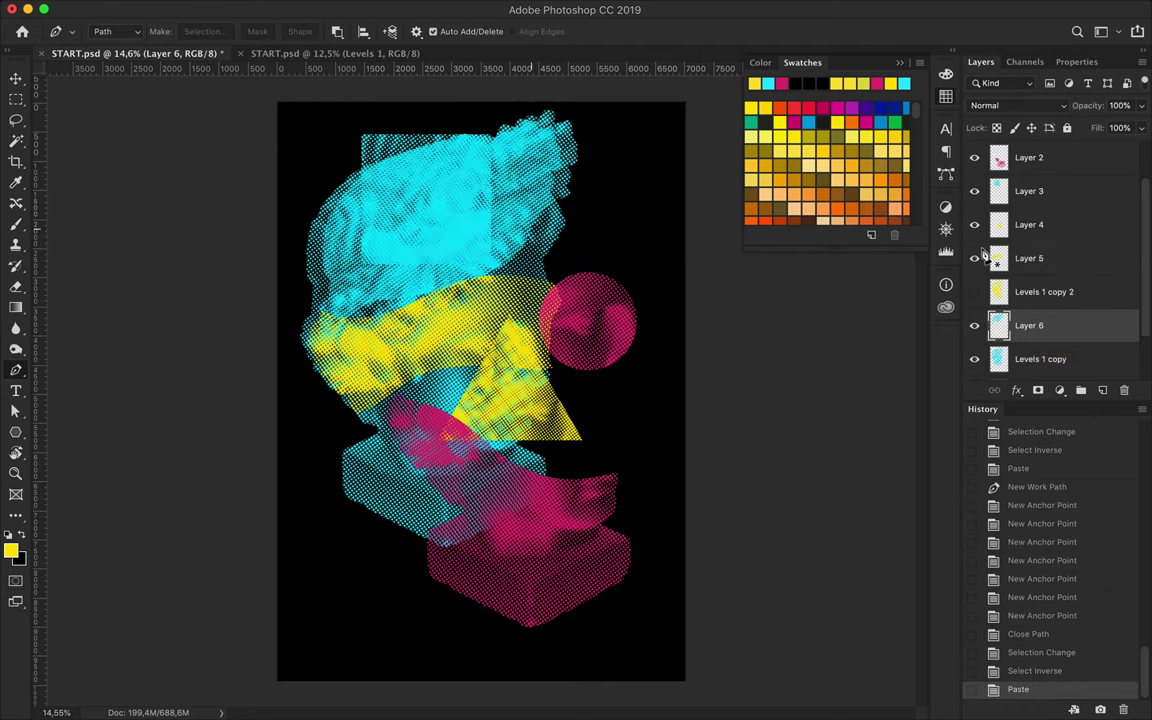
key("v")
left_click_drag(519, 215, 541, 240)
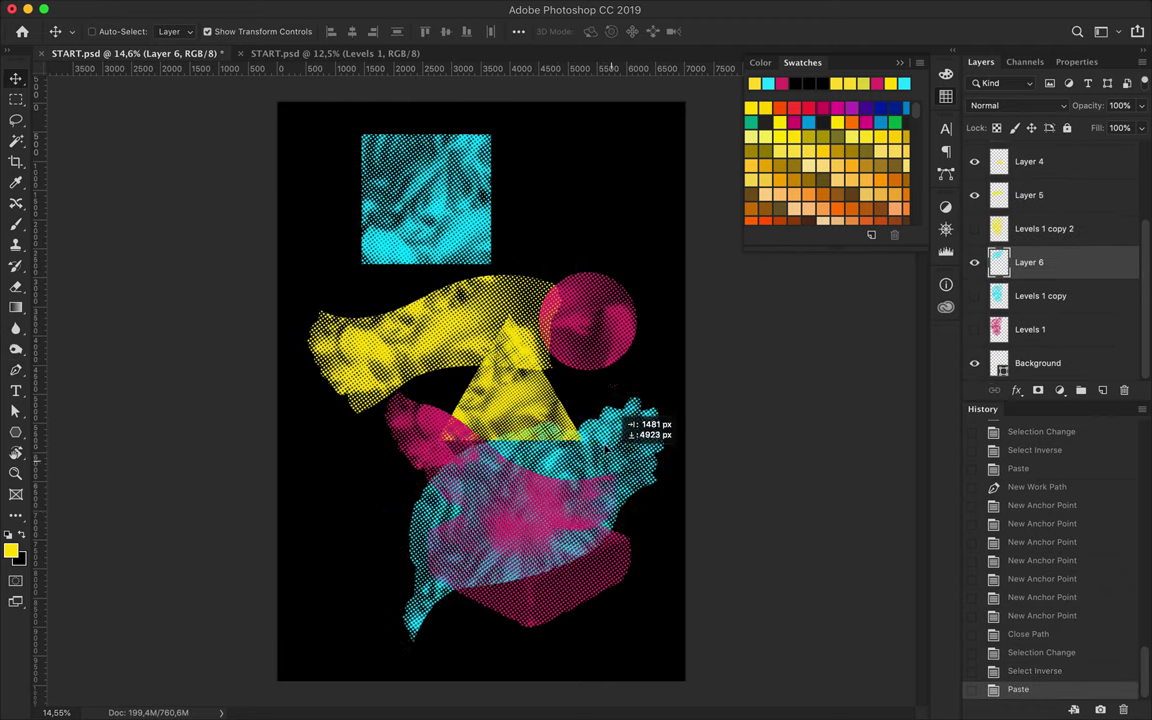
Scale and raise the pink circle, lower the cyan square, and move the triangle upper left.
left_click(600, 330)
left_click_drag(641, 374, 648, 381)
key("Return")
left_click_drag(600, 335, 583, 250)
mouse_move(410, 135)
left_mouse_down()
mouse_move(513, 345)
mouse_move(386, 177)
left_mouse_up()
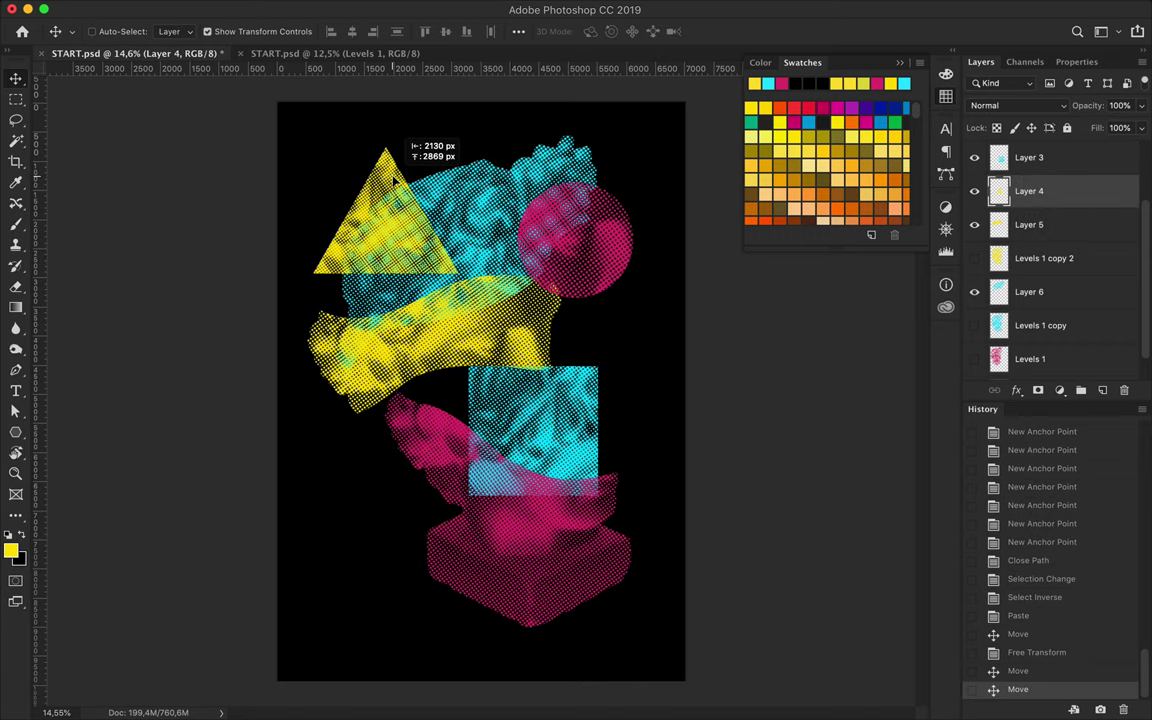
left_click_drag(450, 345, 520, 335)
Shift the pink torso, set the cyan square over it, and place the circle beside the yellow band.
left_click(555, 533)
left_click_drag(555, 533, 513, 553)
left_click_drag(520, 470, 527, 514)
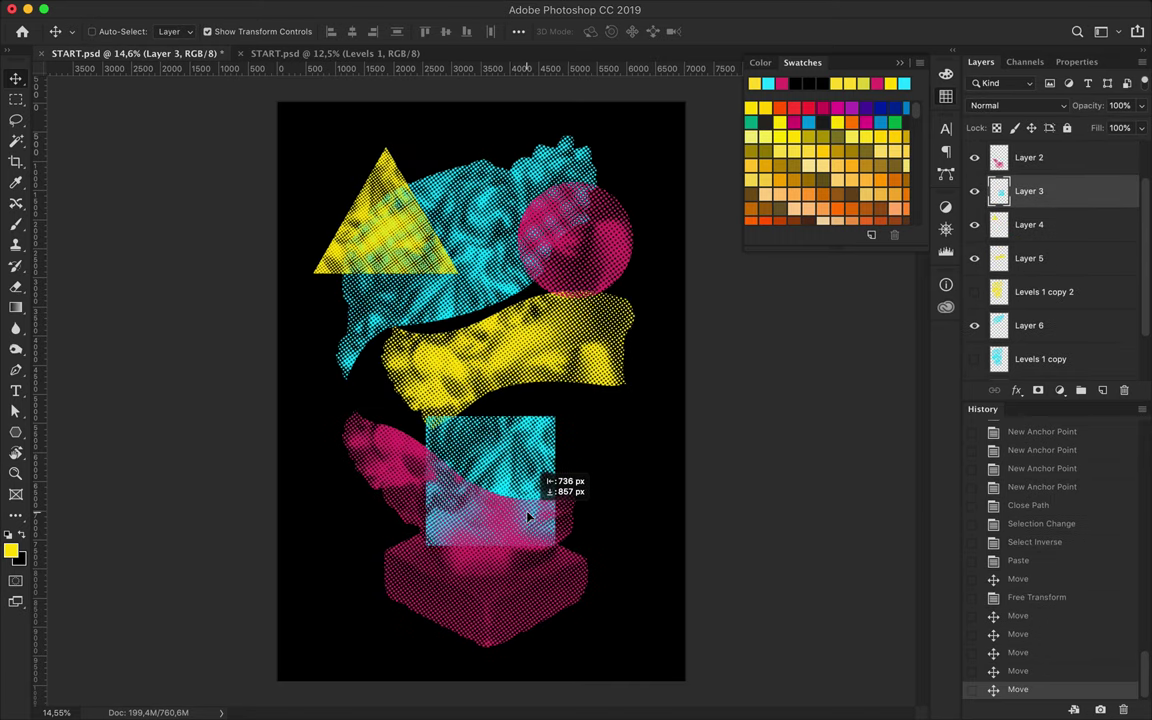
mouse_move(616, 260)
left_mouse_down()
mouse_move(541, 370)
mouse_move(651, 285)
left_mouse_up()
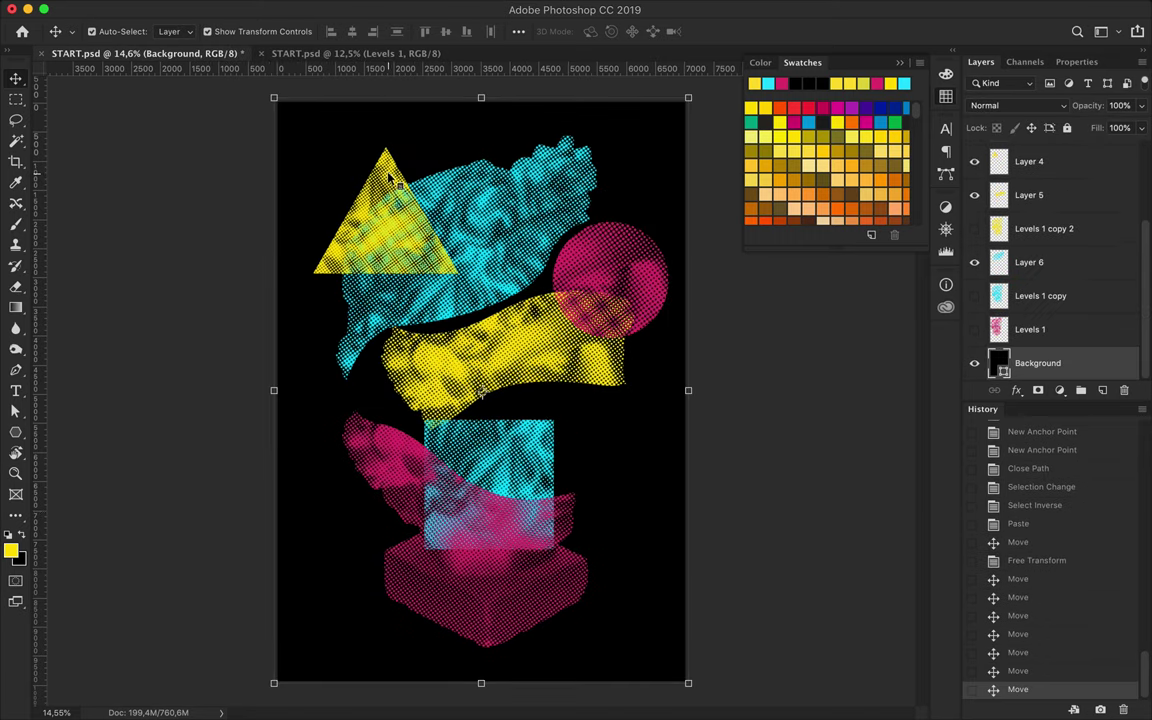
left_click_drag(390, 177, 415, 147)
scroll(1041, 244, "up", 5)
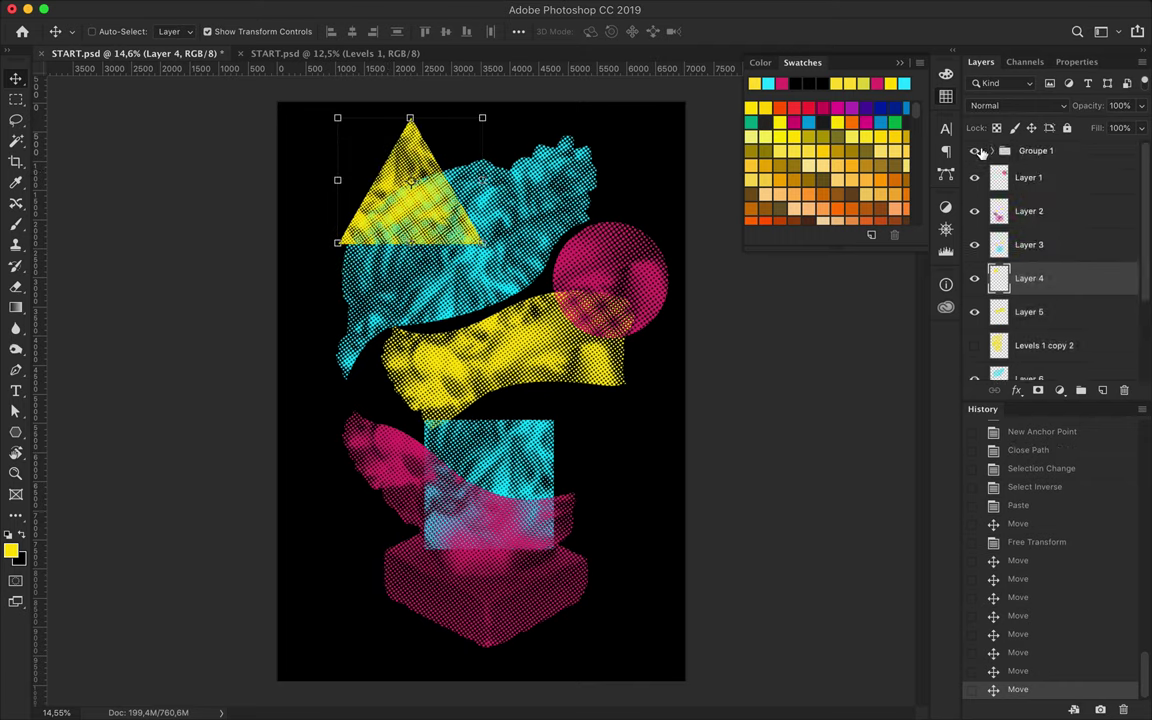
Set a near-white text colour, group the existing type layers, and select Layer 1.
key("t")
left_click(651, 31)
left_click(607, 203)
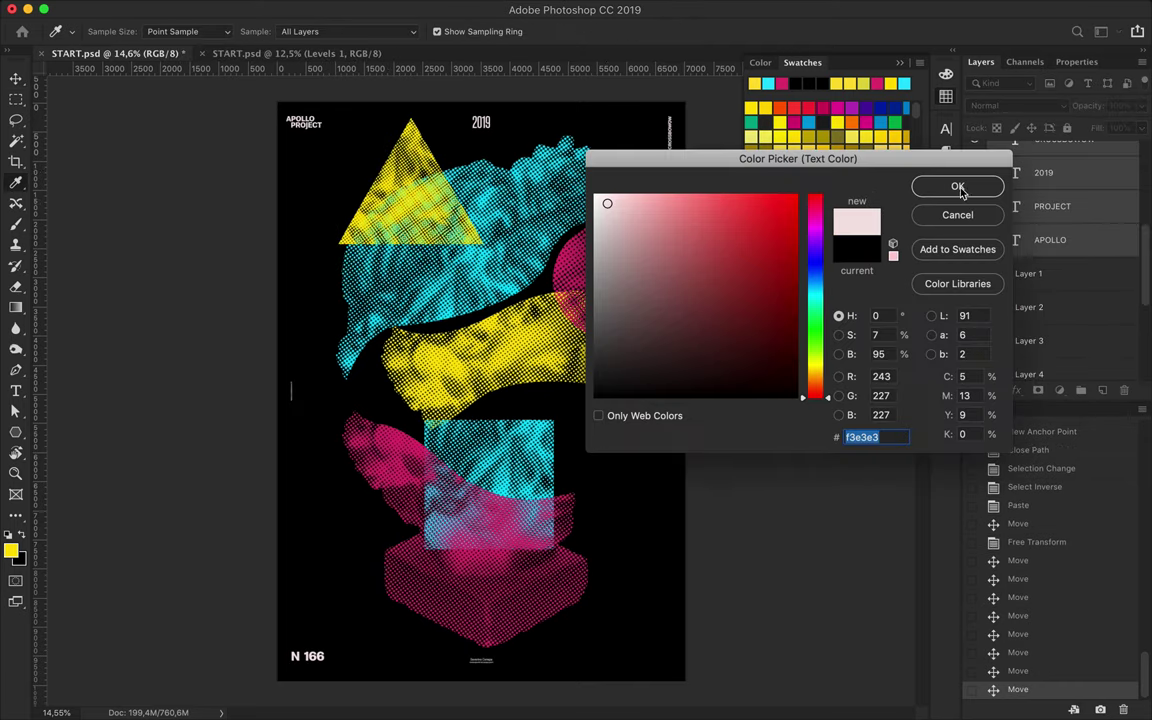
left_click(955, 188)
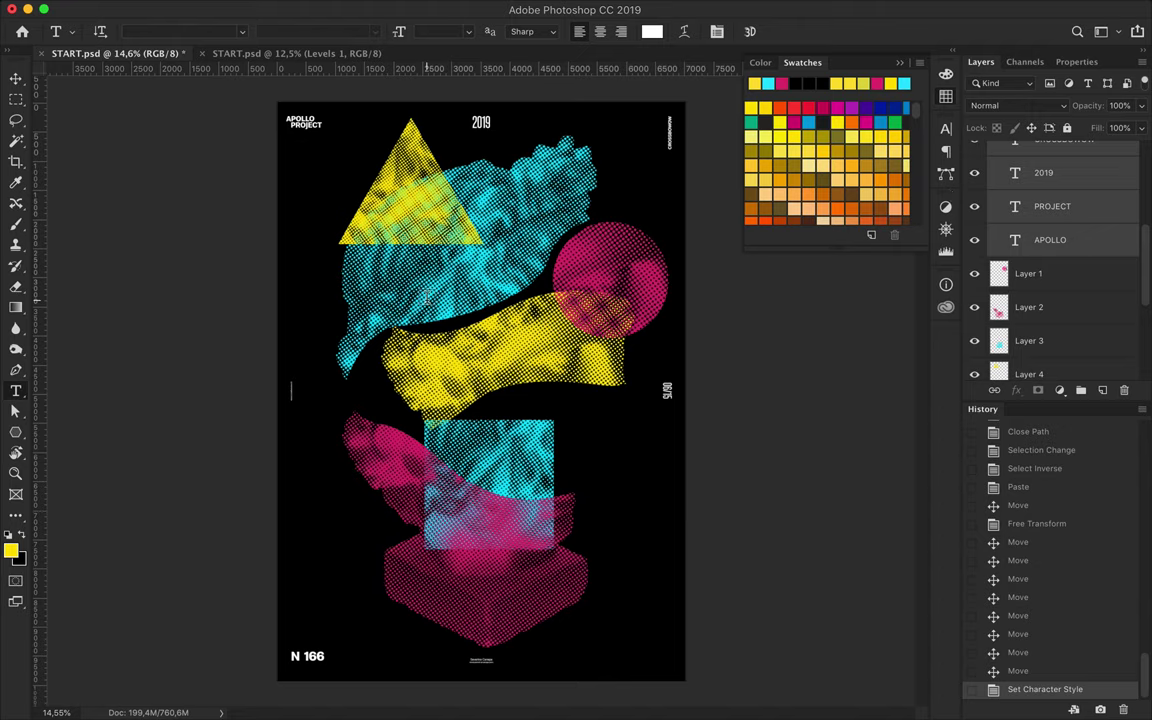
key("ctrl+g")
left_click(991, 150)
left_click(1029, 177)
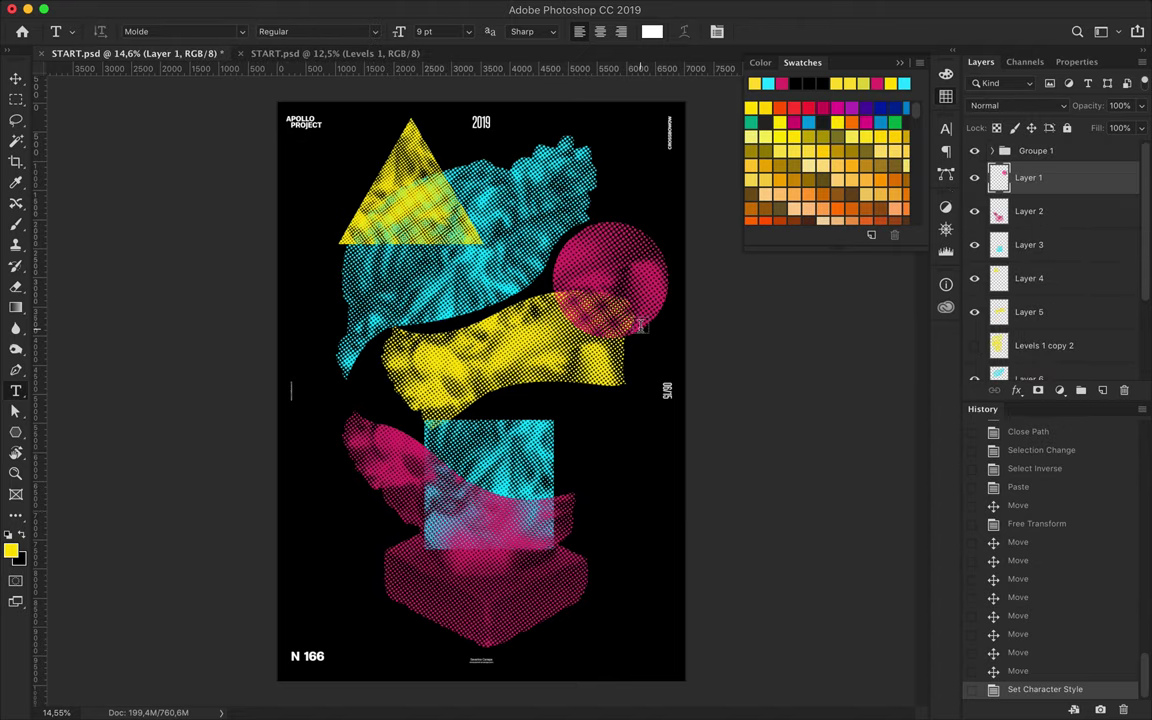
Type 'APOLLO', scale it very large, and delete 'POLLO' to leave a big white A.
left_click(306, 285)
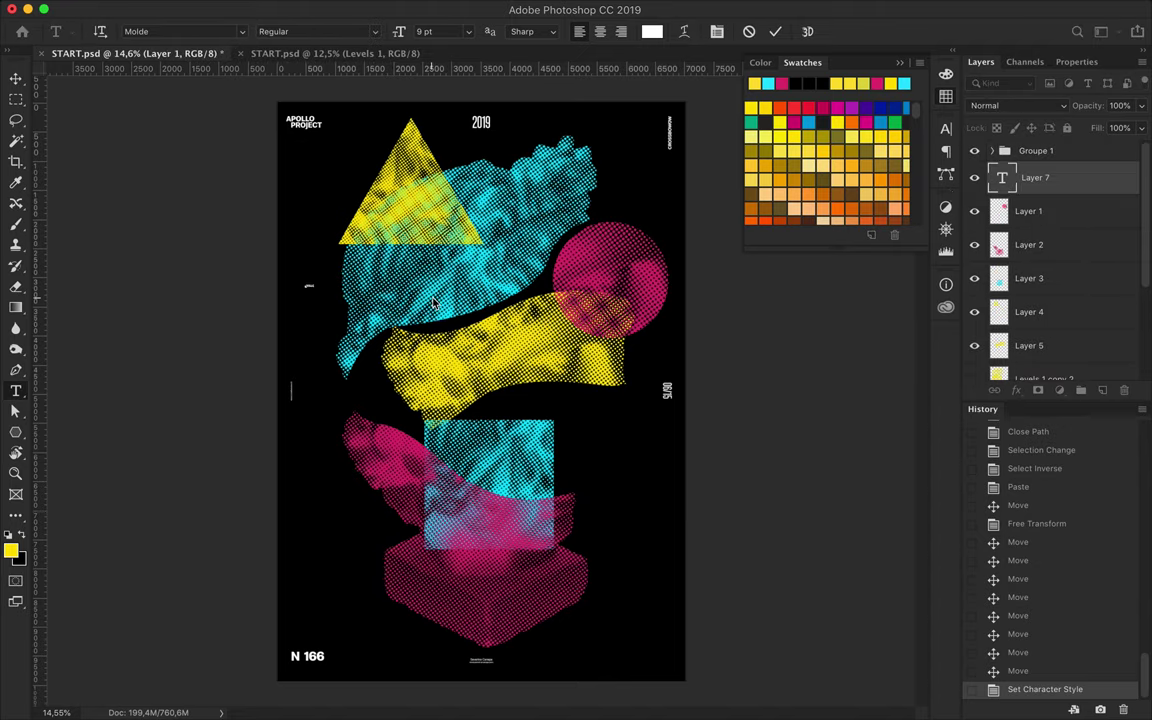
type("APOLLO")
key("ctrl+plus")
key("ctrl+t")
left_click_drag(237, 190, 484, 178)
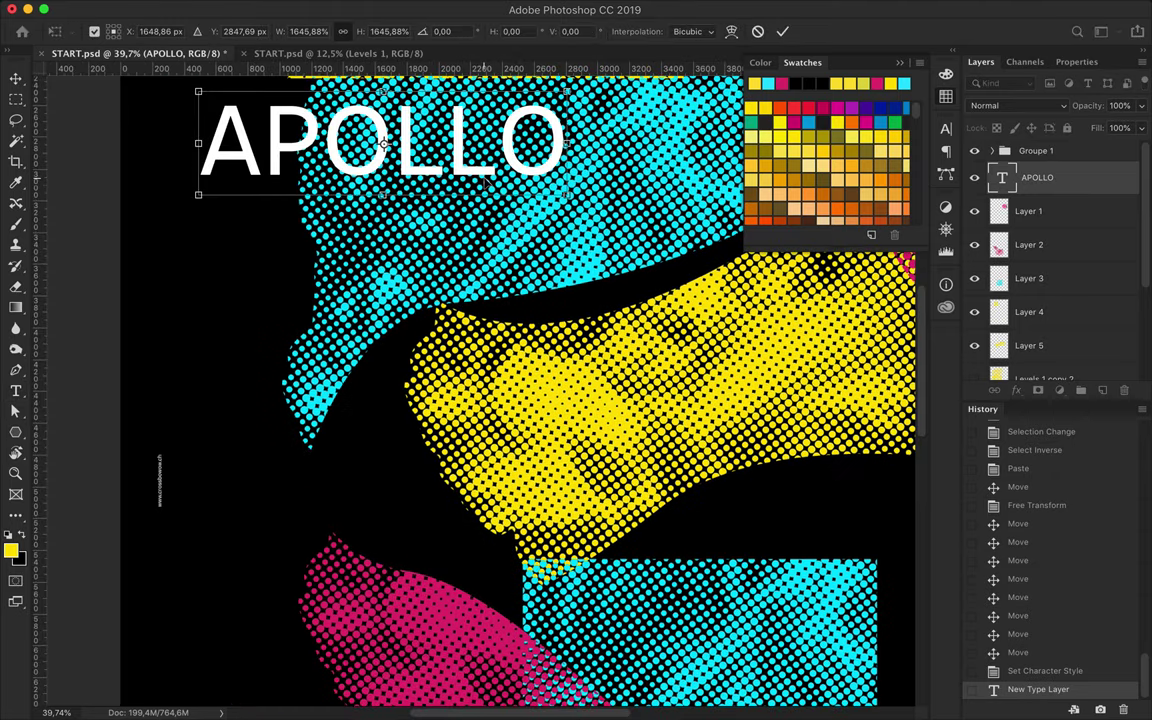
key("ctrl+0")
key("Return")
left_click_drag(442, 258, 322, 258)
key("BackSpace")
key("ctrl+Return")
key("ctrl+t")
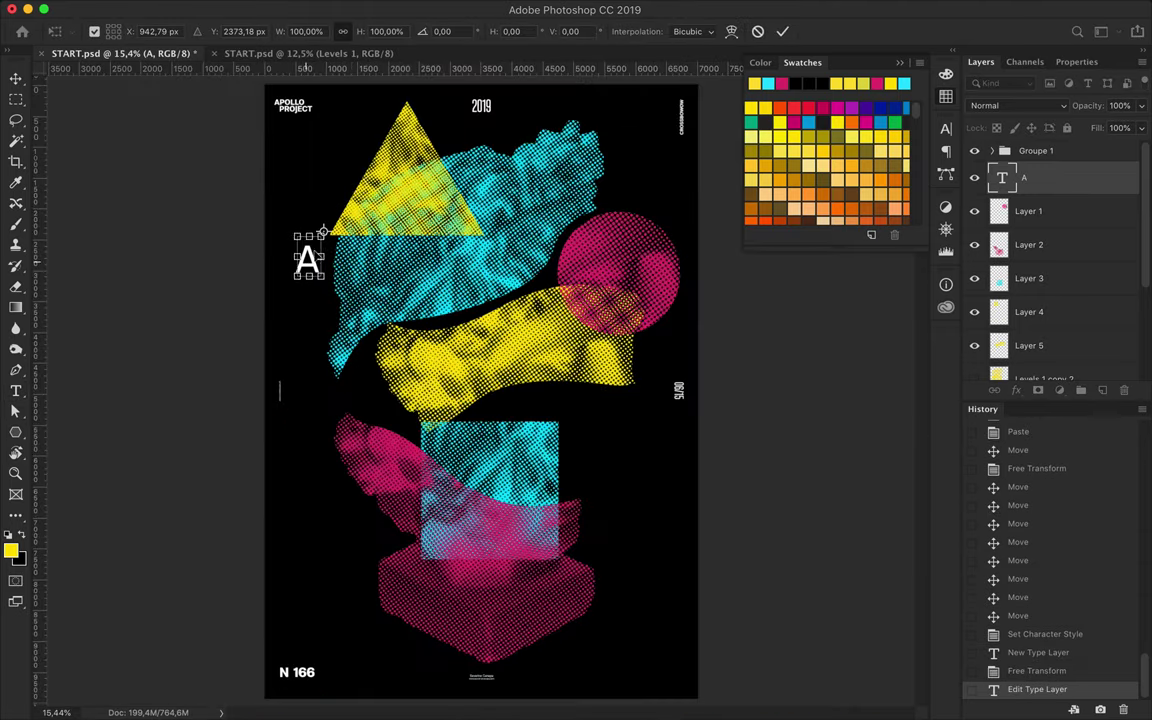
key("Return")
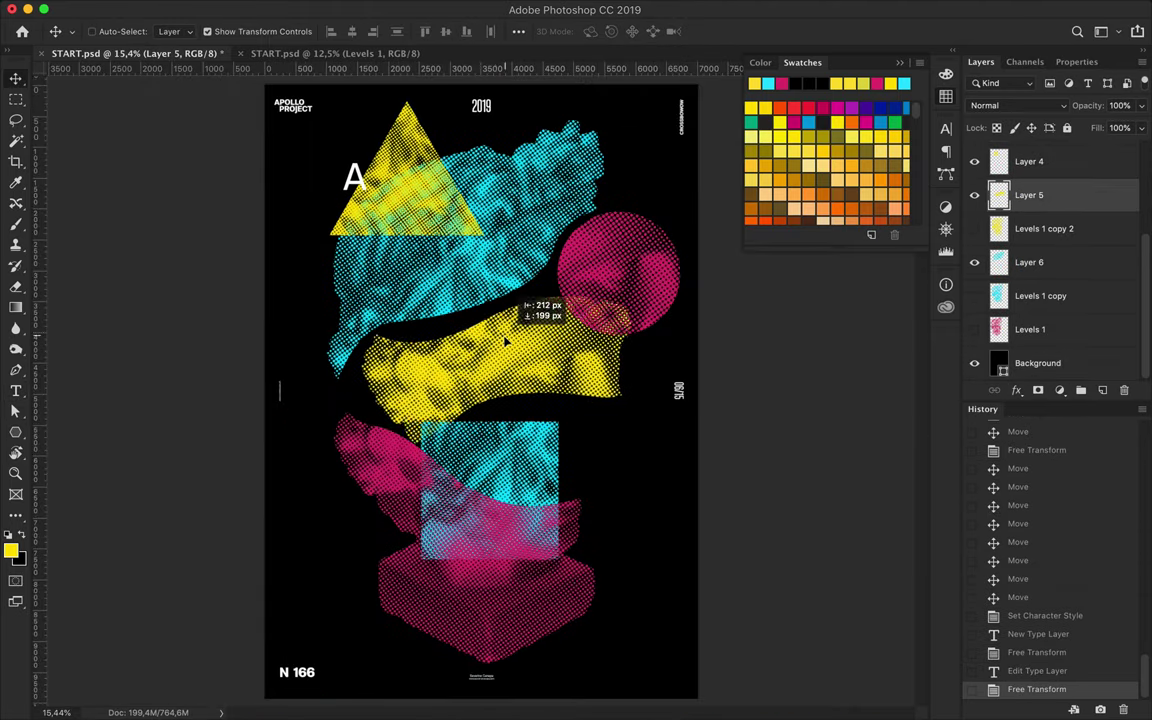
Pull the yellow band, cyan shape and pink circle into the bust, and set the A onto the triangle.
left_click_drag(491, 355, 483, 372)
mouse_move(494, 250)
left_mouse_down()
mouse_move(620, 308)
mouse_move(580, 328)
left_mouse_up()
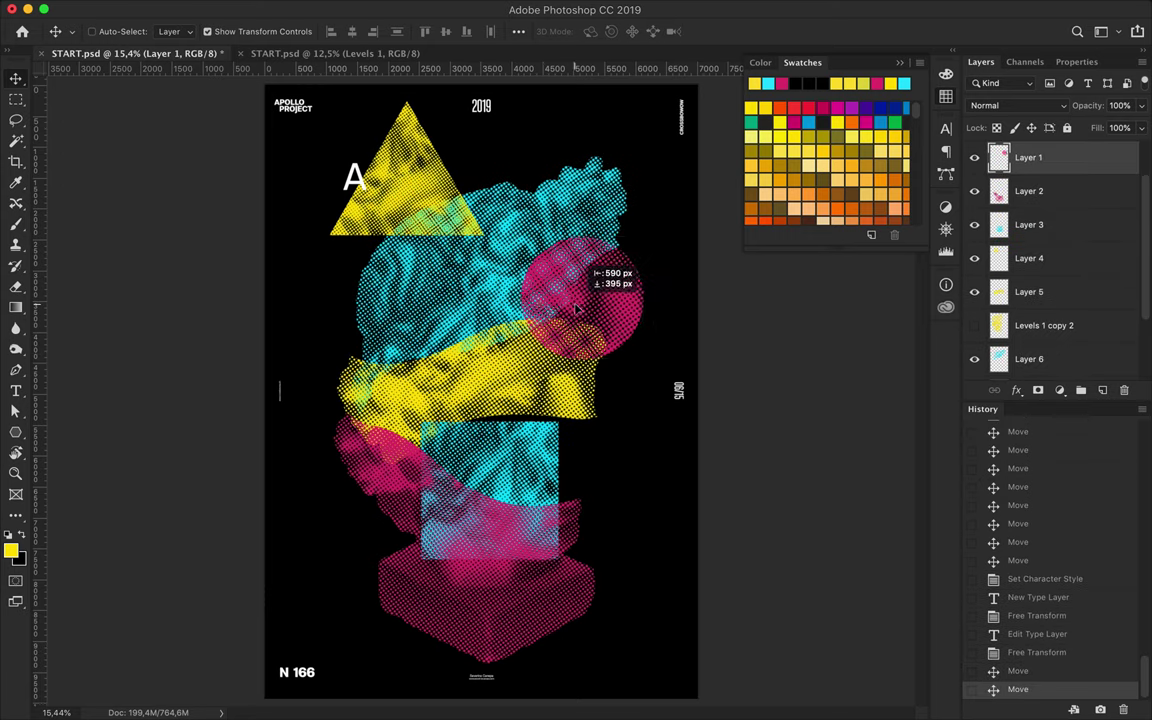
left_click_drag(403, 208, 400, 268)
left_click(358, 178)
key("ctrl+plus")
left_click_drag(305, 90, 335, 175)
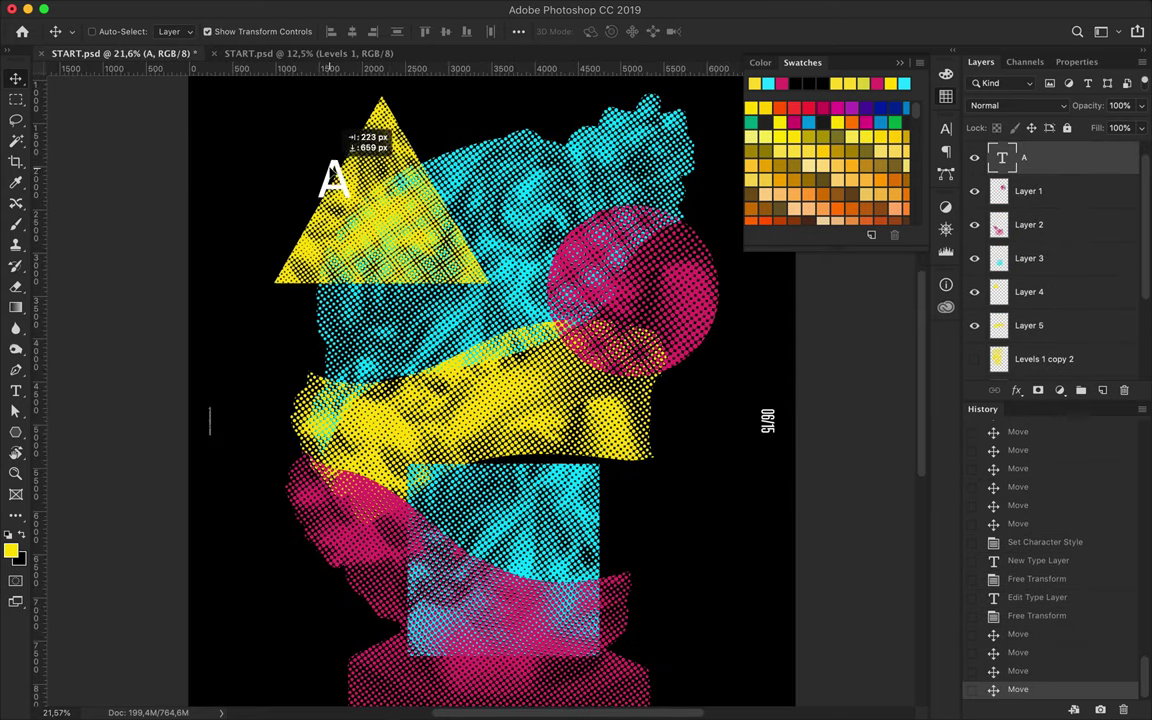
left_click_drag(495, 147, 490, 135)
Duplicate the A as a P and group the letter layers as 'Title'.
key("t")
double_click(486, 128)
type("P")
key("ctrl+g")
double_click(1033, 150)
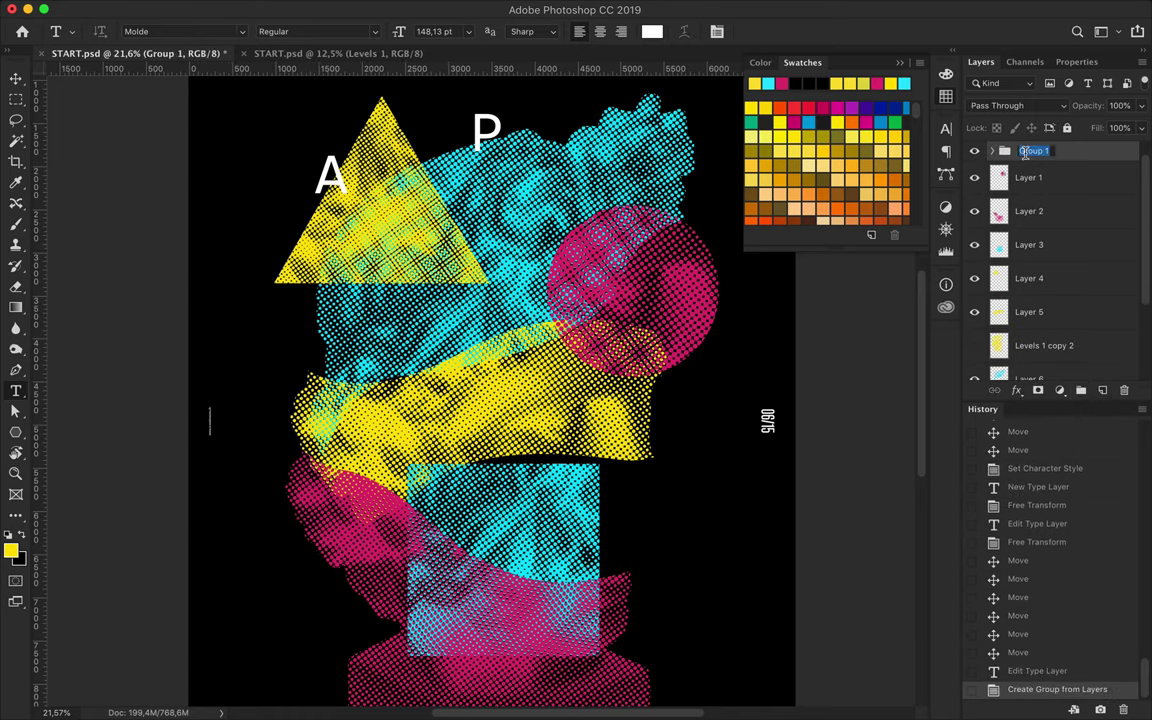
key("v")
Add an O on the pink circle and an L copy lower on the bust.
left_click_drag(486, 130, 635, 205)
key("t")
double_click(635, 205)
type("O")
double_click(375, 365)
type("L")
mouse_move(370, 365)
left_mouse_down()
mouse_move(560, 445)
mouse_move(440, 660)
mouse_move(463, 303)
left_mouse_up()
type("t")
Turn letter copies into a 3 below the triangle and a 6 on the pink circle.
double_click(440, 662)
double_click(455, 283)
type("3")
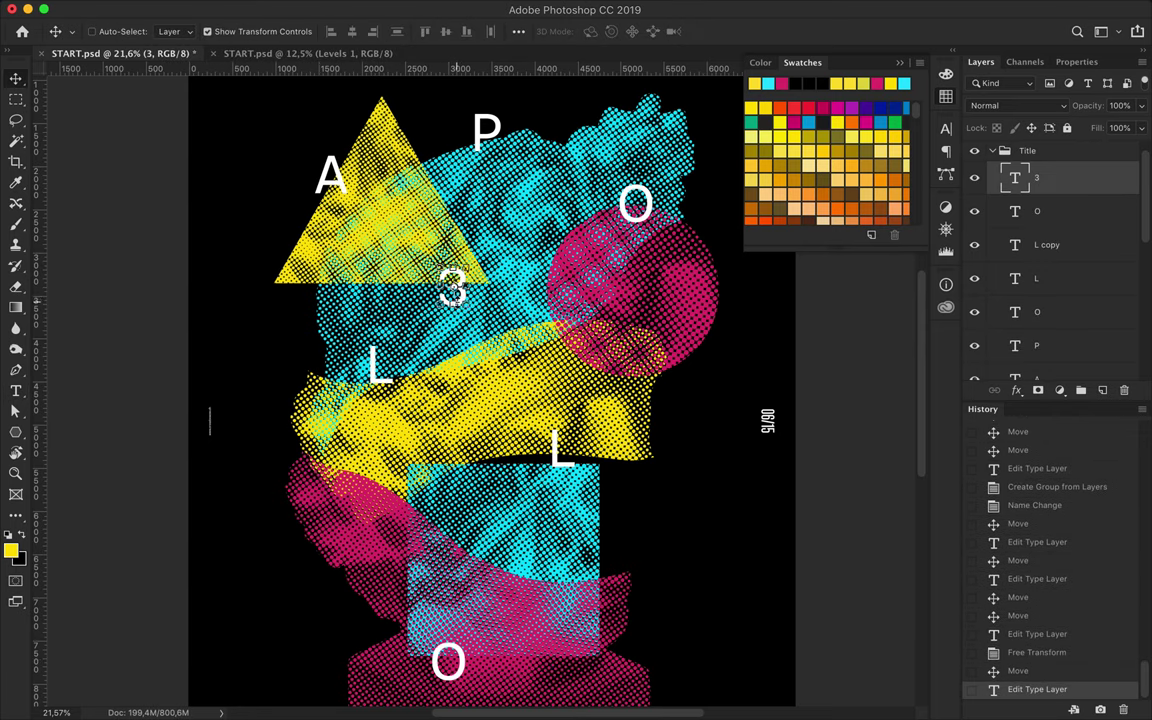
left_click_drag(440, 198, 446, 278)
mouse_move(446, 278)
left_mouse_down()
mouse_move(560, 356)
mouse_move(532, 390)
left_mouse_up()
key("t")
double_click(522, 378)
type("6")
key("Escape")
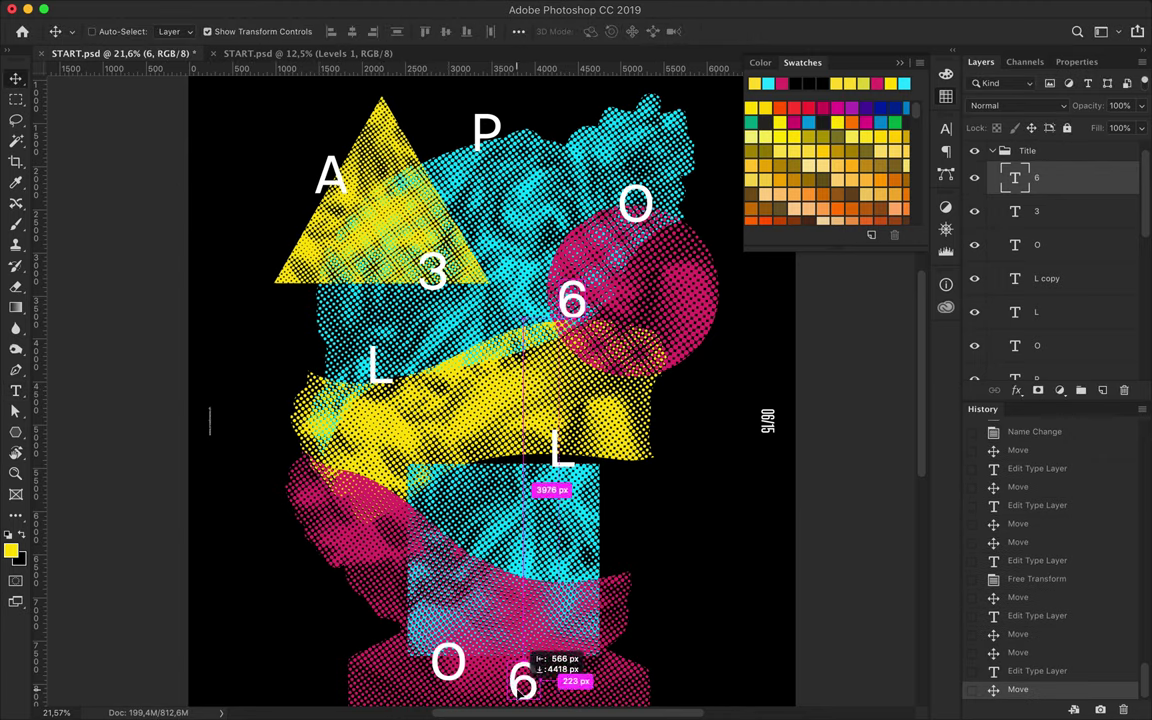
Add a copy retyped as 5° near the bottom of the poster.
left_click_drag(570, 300, 528, 680)
key("t")
double_click(527, 681)
type("5°")
key("Escape")
key("v")
Move the small L copy slightly lower on the poster.
scroll(527, 410, "down", 3)
scroll(527, 410, "down", 4)
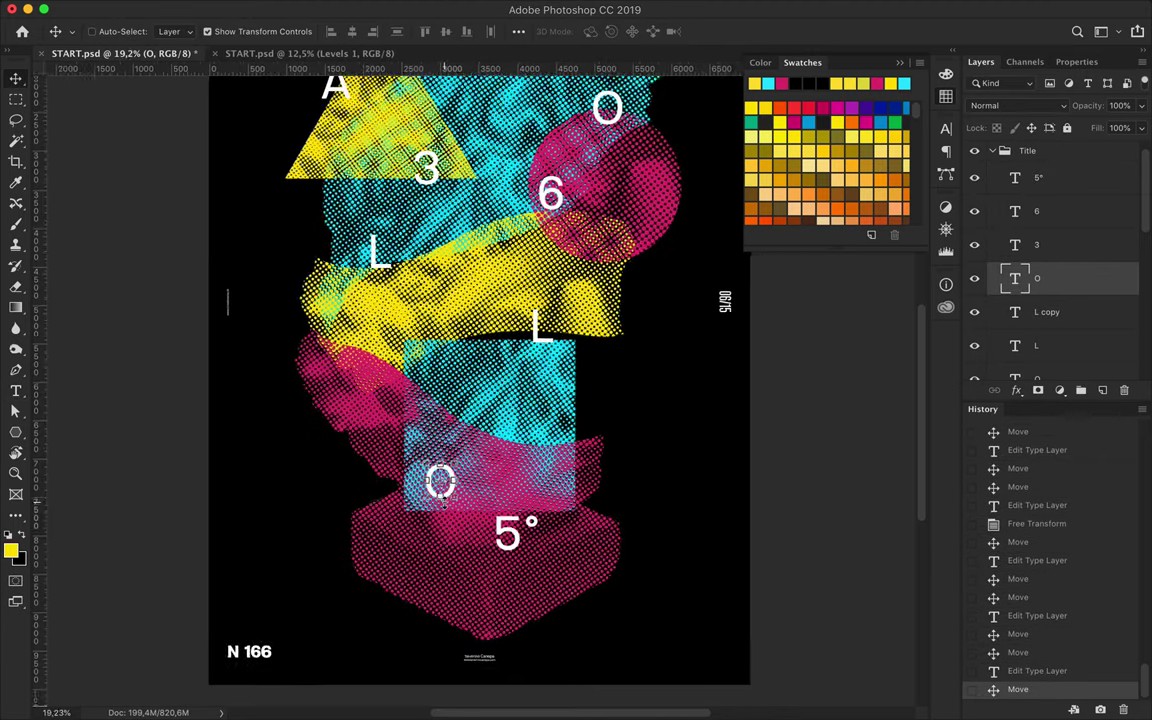
left_click(527, 410)
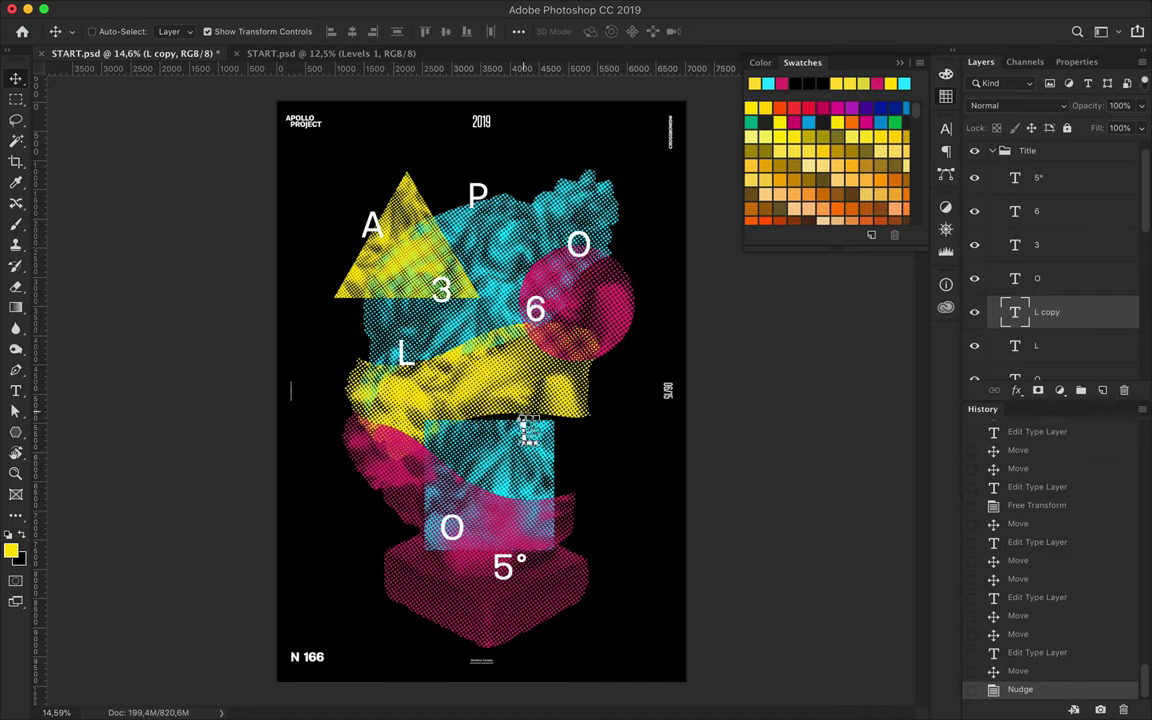
scroll(527, 432, "up", 3)
left_click_drag(571, 470, 575, 595)
scroll(560, 450, "down", 3)
scroll(560, 540, "up", 2)
scroll(560, 540, "down", 3)
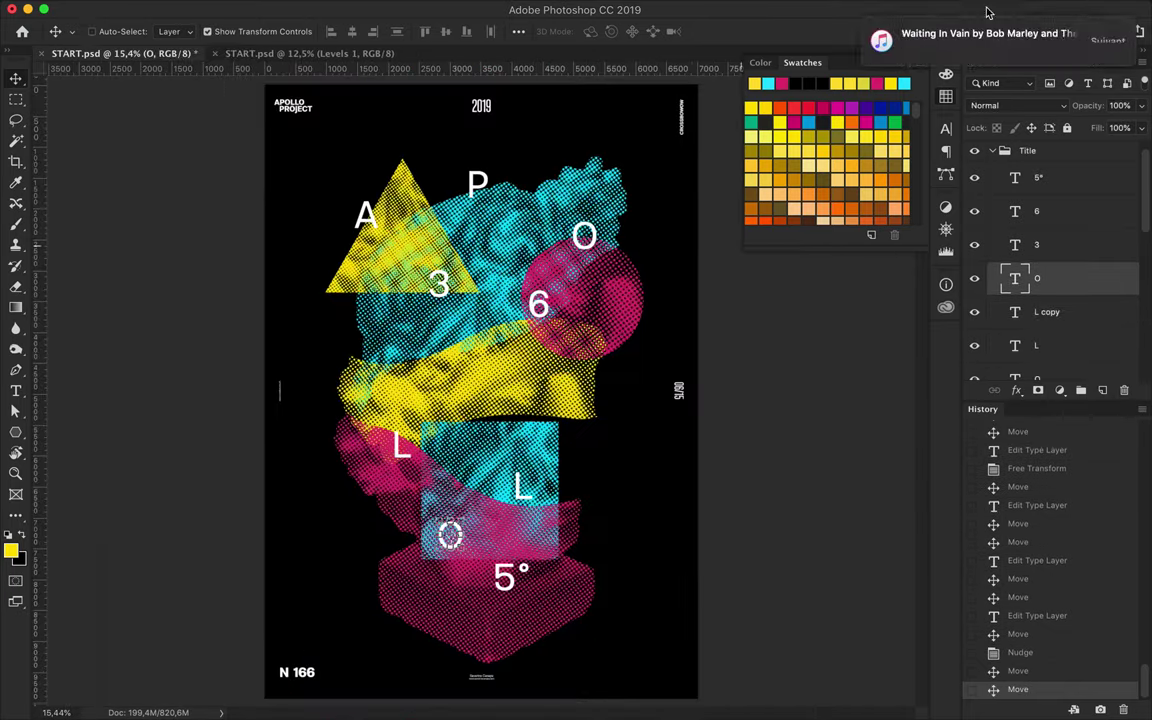
Reposition the O lower on the bust and drop another L copy up and left.
key("Up")
key("ctrl+t")
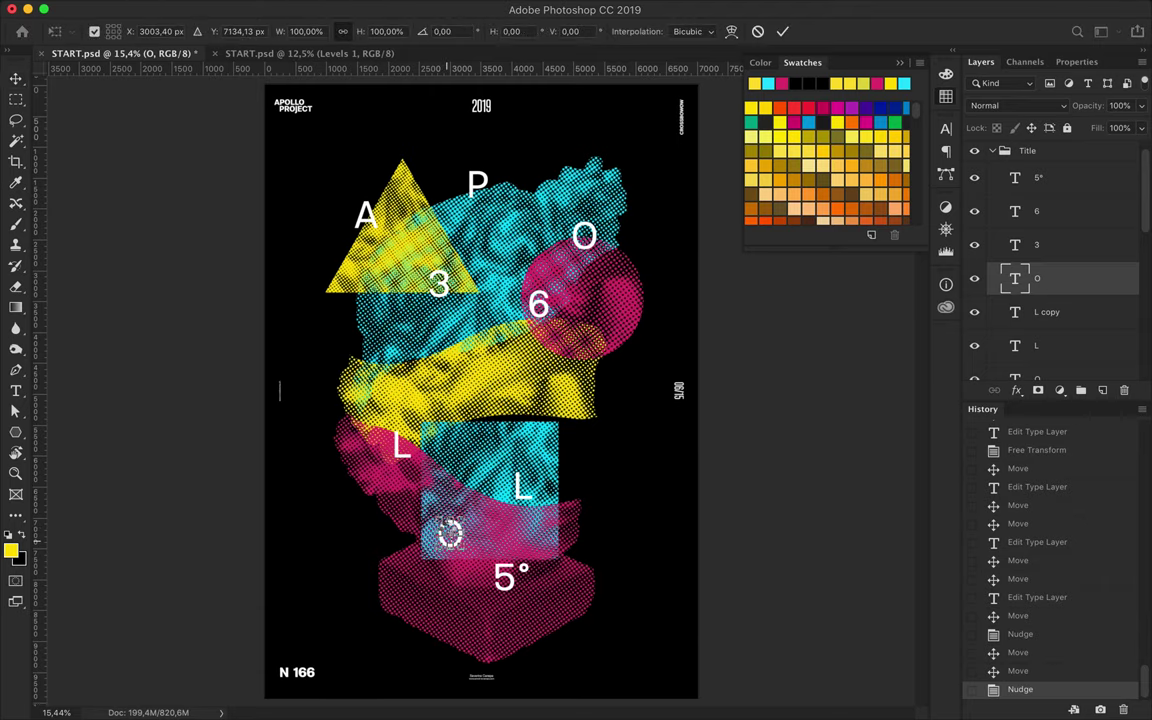
left_click_drag(449, 512, 446, 534)
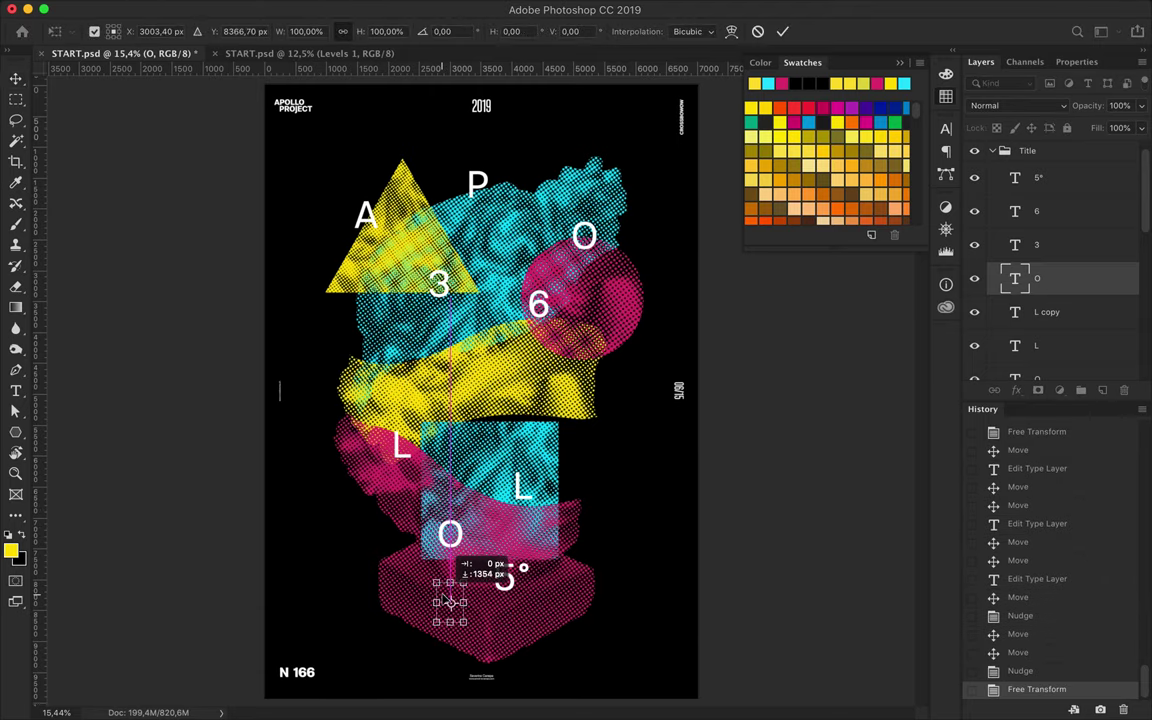
key("Return")
scroll(420, 450, "up", 1)
left_click(393, 450, "ctrl")
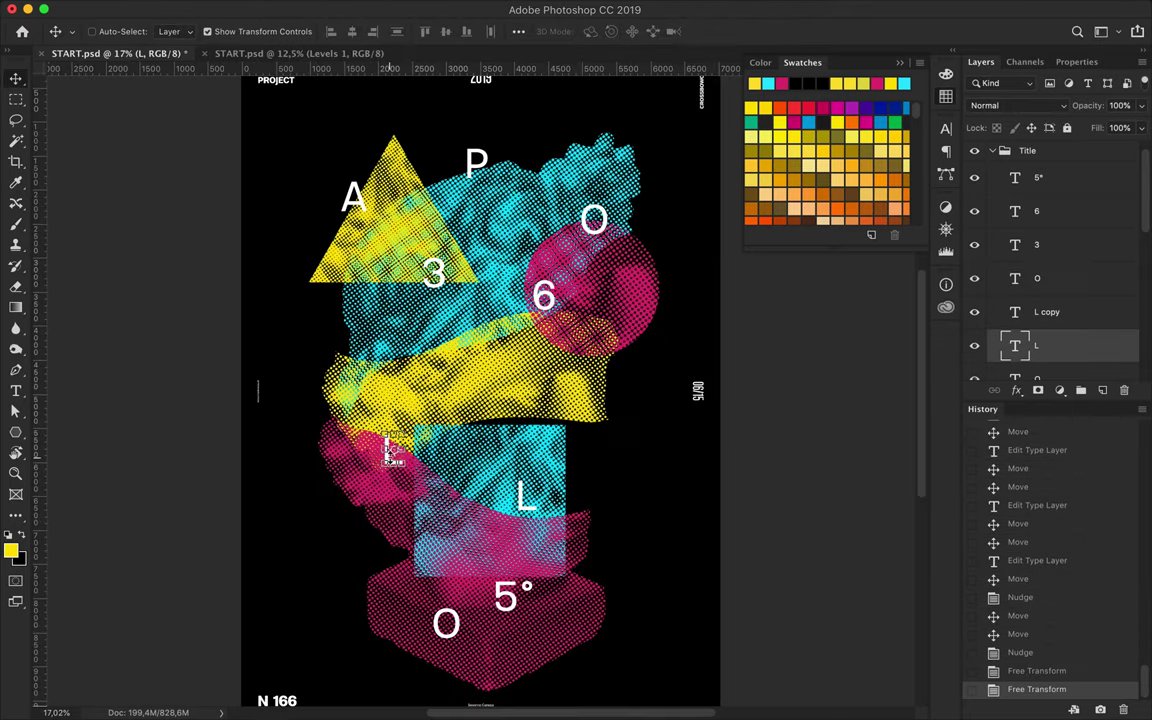
scroll(393, 450, "up", 1)
left_click_drag(393, 450, 322, 382)
Retype the copied L as a black (000000) 'LOOKING AT YOU #7' title.
double_click(322, 382)
left_click(651, 31)
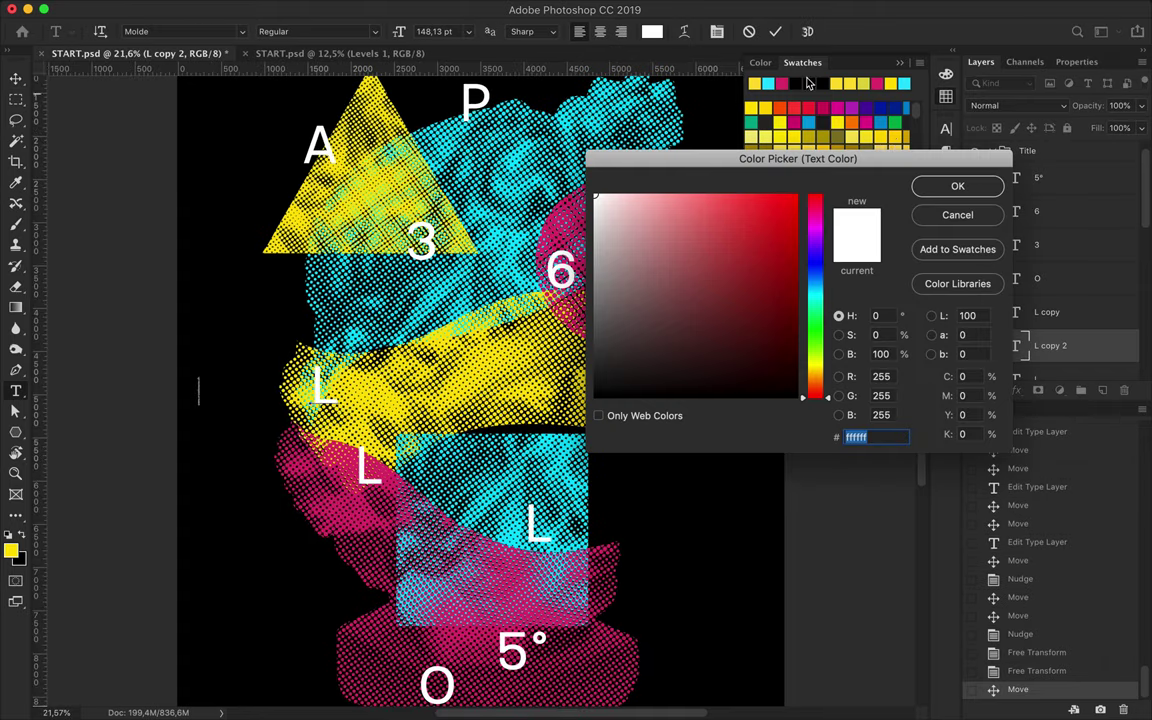
key("Return")
left_click(651, 31)
type("000000")
key("Return")
type("Lo")
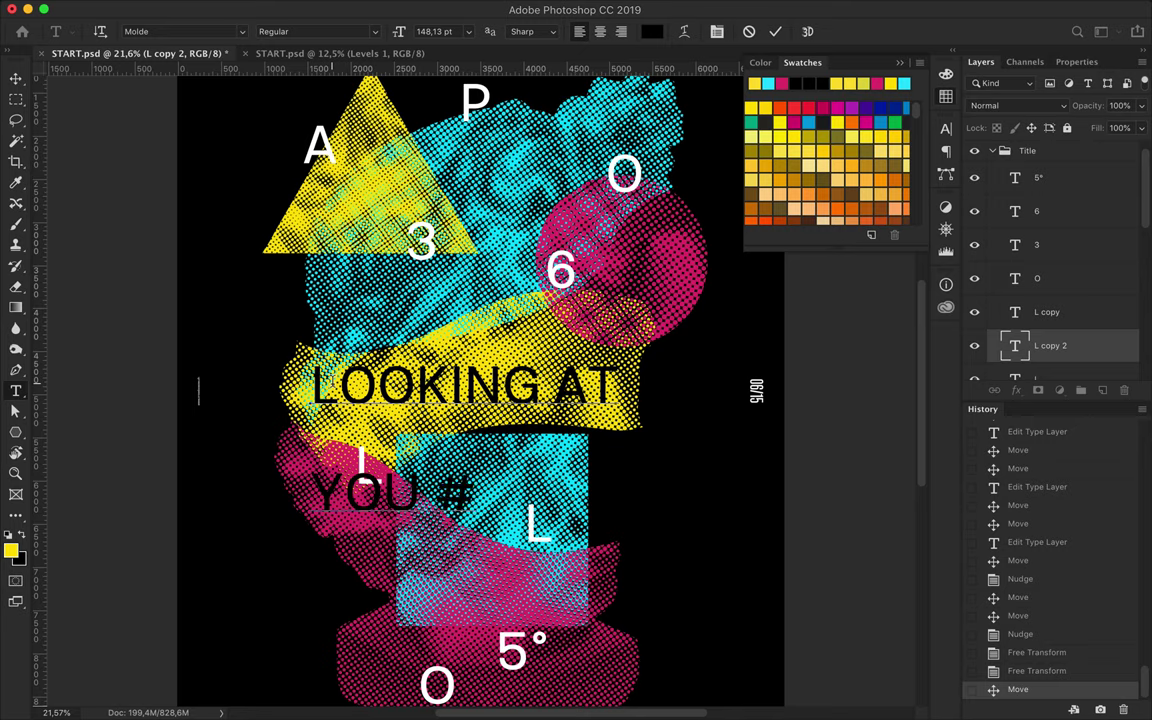
type("7")
key("ctrl+Return")
Make the title bold, move it up, and adjust its line spacing.
scroll(373, 101, "down", 1)
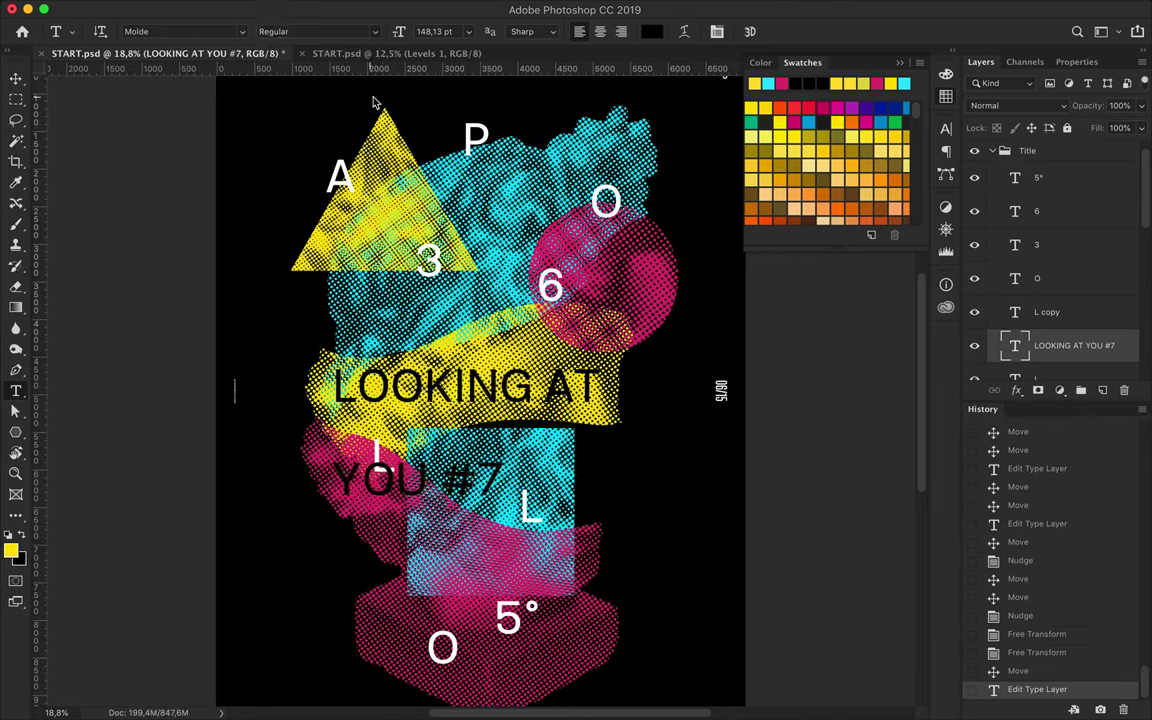
key("ctrl+shift+b")
key("v")
mouse_move(486, 277)
left_mouse_down()
mouse_move(476, 270)
mouse_move(491, 230)
left_mouse_up()
left_click(946, 128)
left_click(893, 163)
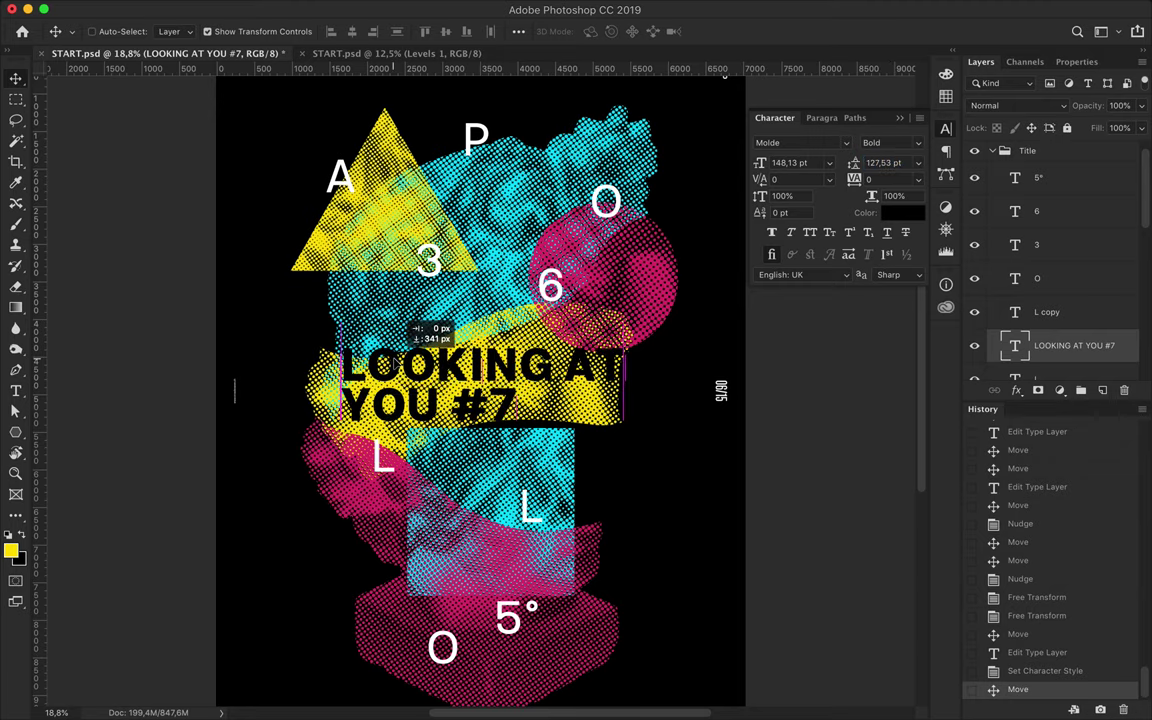
Centre the title horizontally, lower it slightly, and draw a small yellow triangle.
left_click(518, 31)
left_click(460, 72)
mouse_move(480, 340)
left_mouse_down()
mouse_move(508, 318)
mouse_move(520, 334)
left_mouse_up()
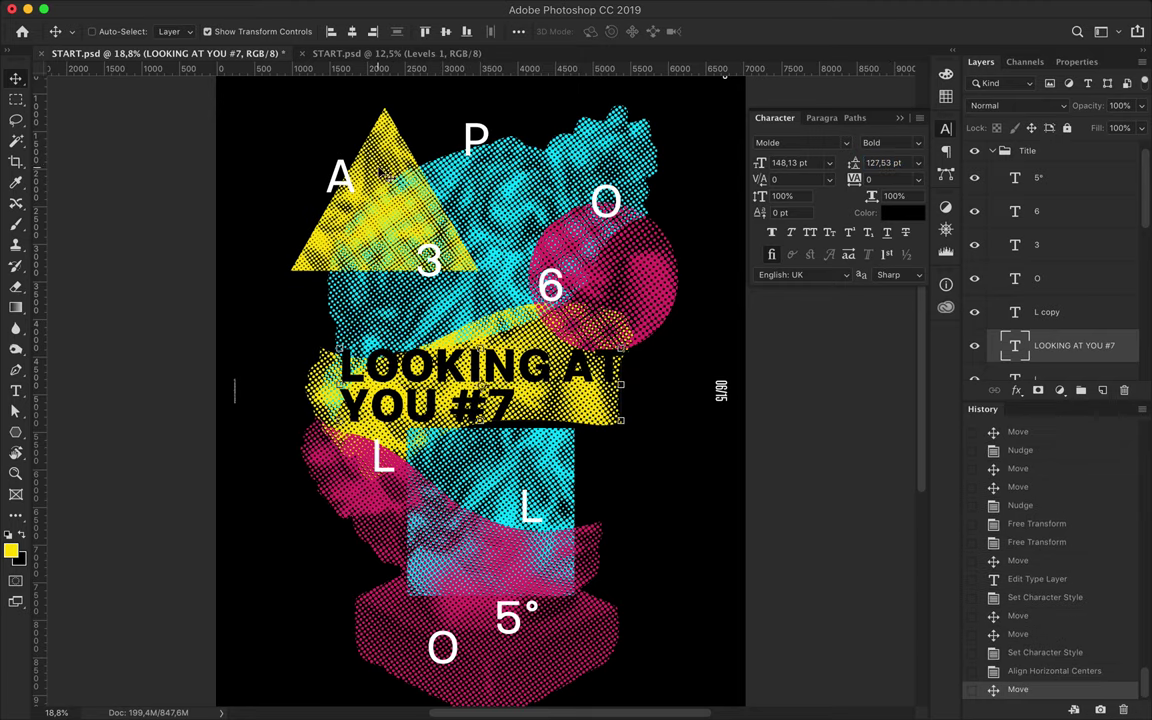
left_click(355, 165, "super")
left_click_drag(364, 186, 364, 165)
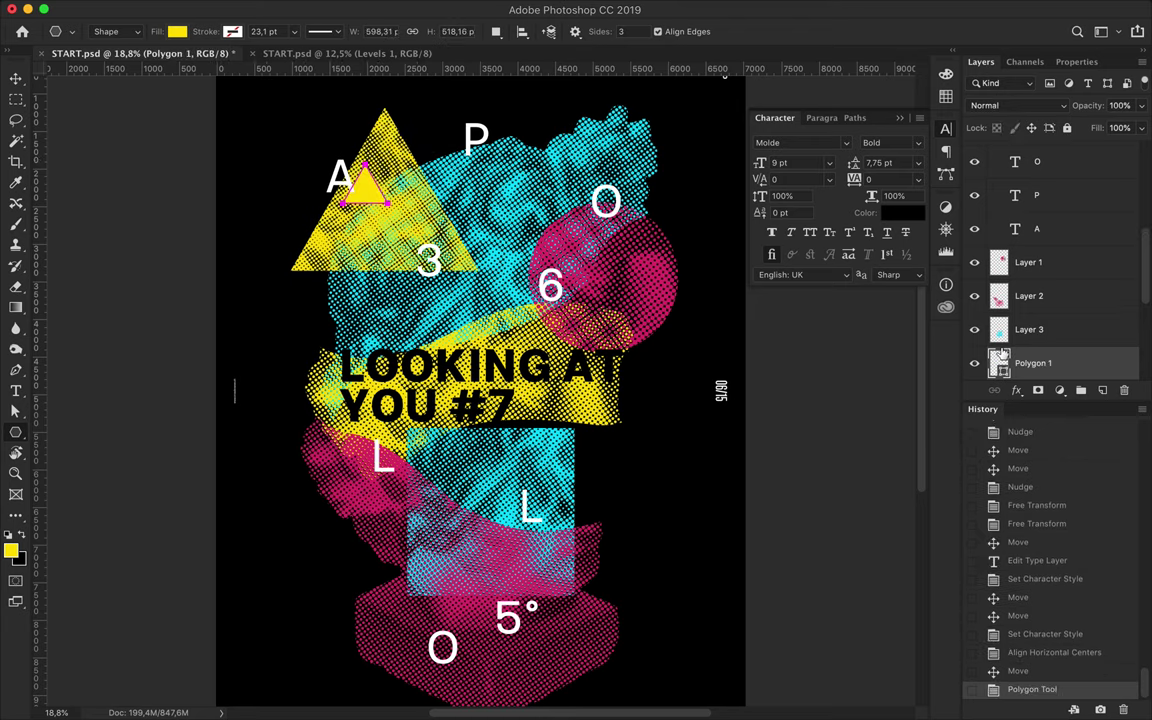
Replace the drawn triangle with a pasted small triangle beside the P.
key("BackSpace")
key("v")
key("ctrl+v")
mouse_move(390, 196)
left_mouse_down()
mouse_move(450, 145)
mouse_move(470, 150)
mouse_move(612, 568)
left_mouse_up()
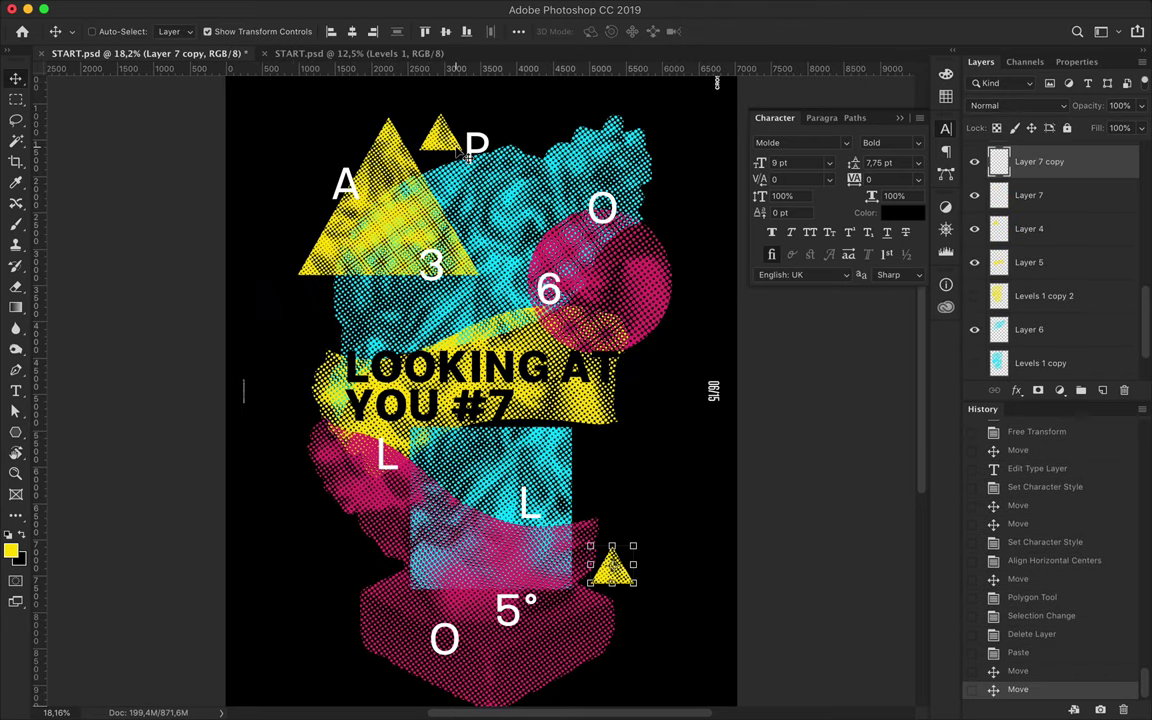
Paste a pink halftone circle and place it on the poster's left side.
left_click(568, 271)
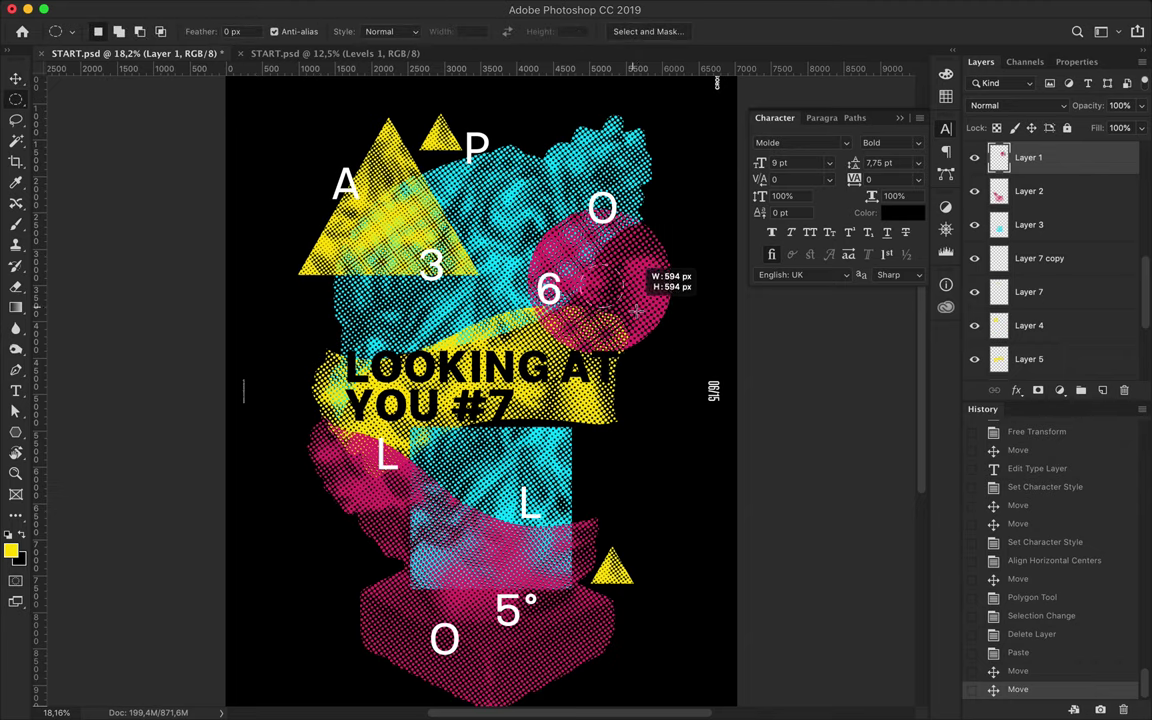
left_click_drag(636, 311, 636, 312)
key("ctrl+v")
key("ctrl+z")
key("b")
key("ctrl+v")
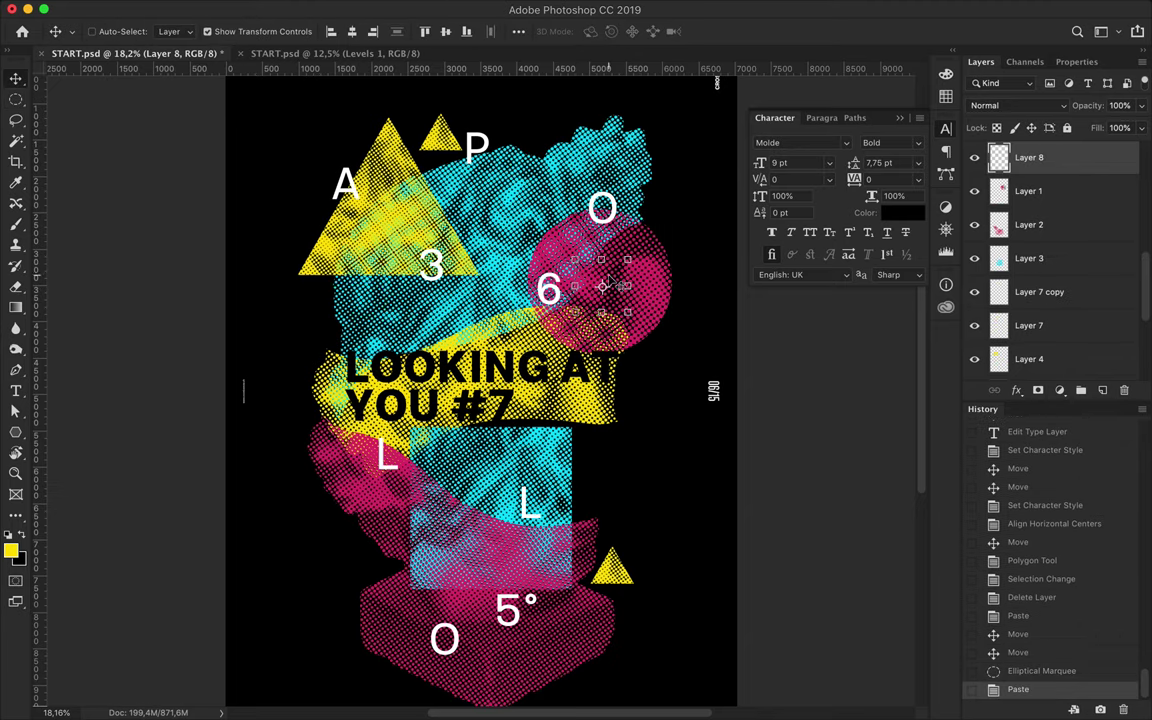
left_click_drag(295, 318, 292, 318)
Copy a cyan halftone square into two pasted squares, one at the lower left.
left_click(525, 424)
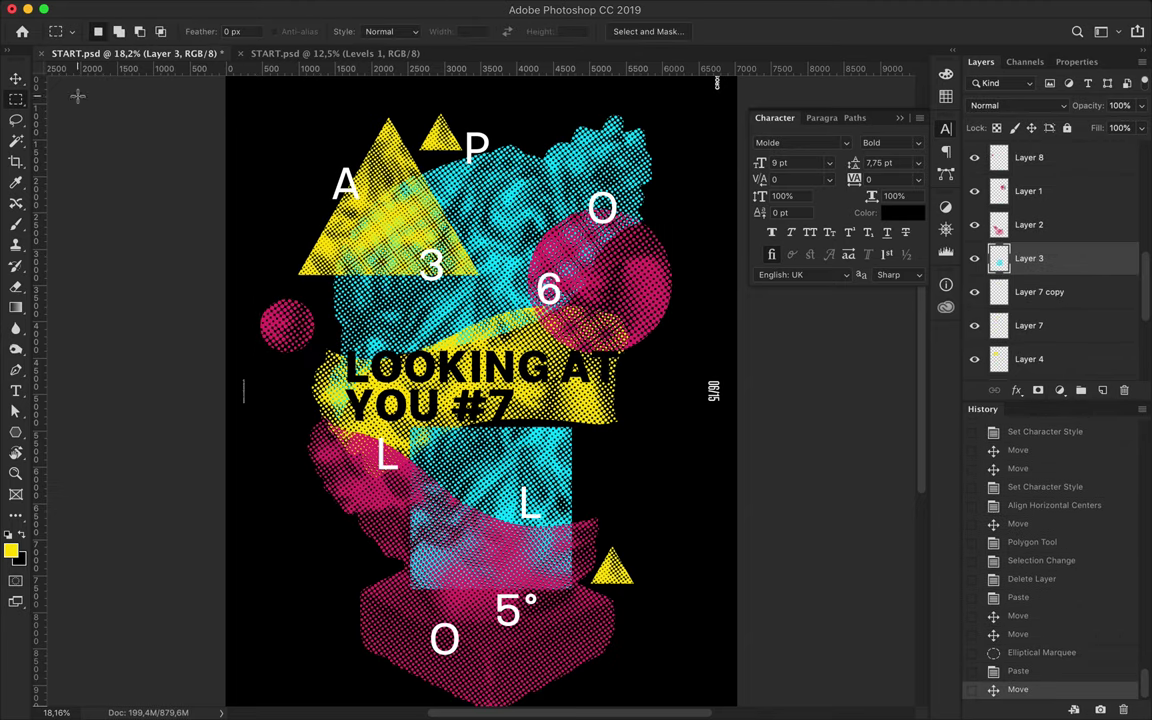
key("ctrl+c")
key("ctrl+v")
key("ctrl+t")
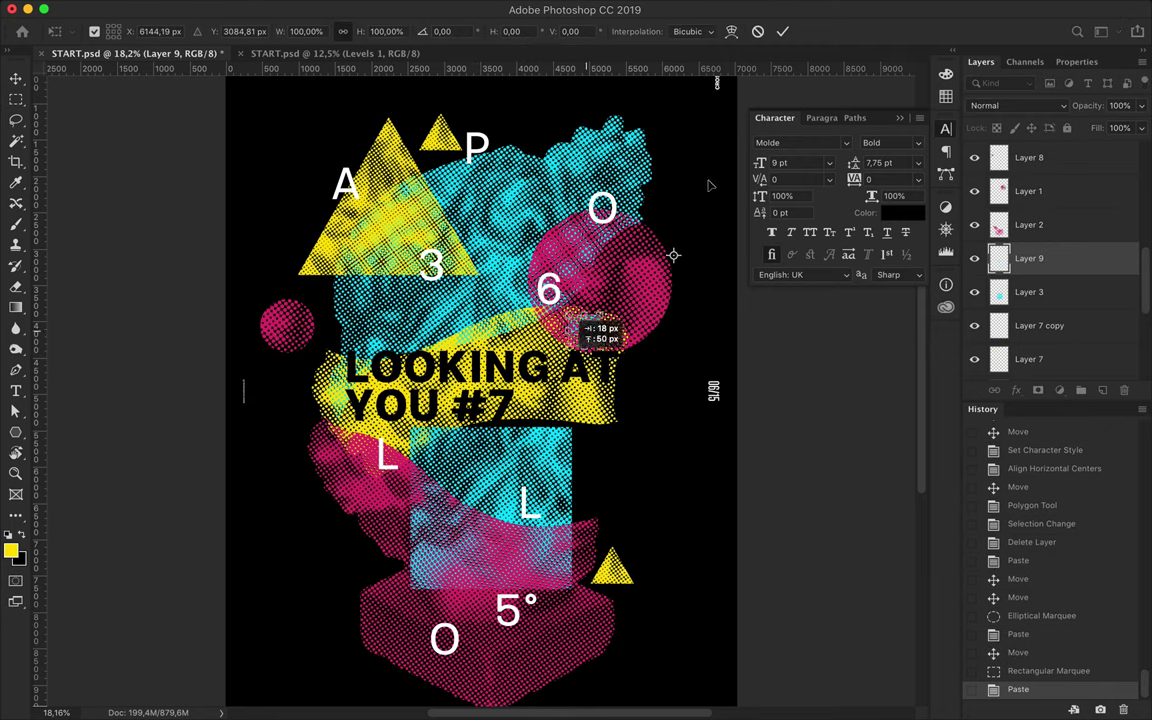
key("Return")
left_click_drag(672, 200, 309, 520)
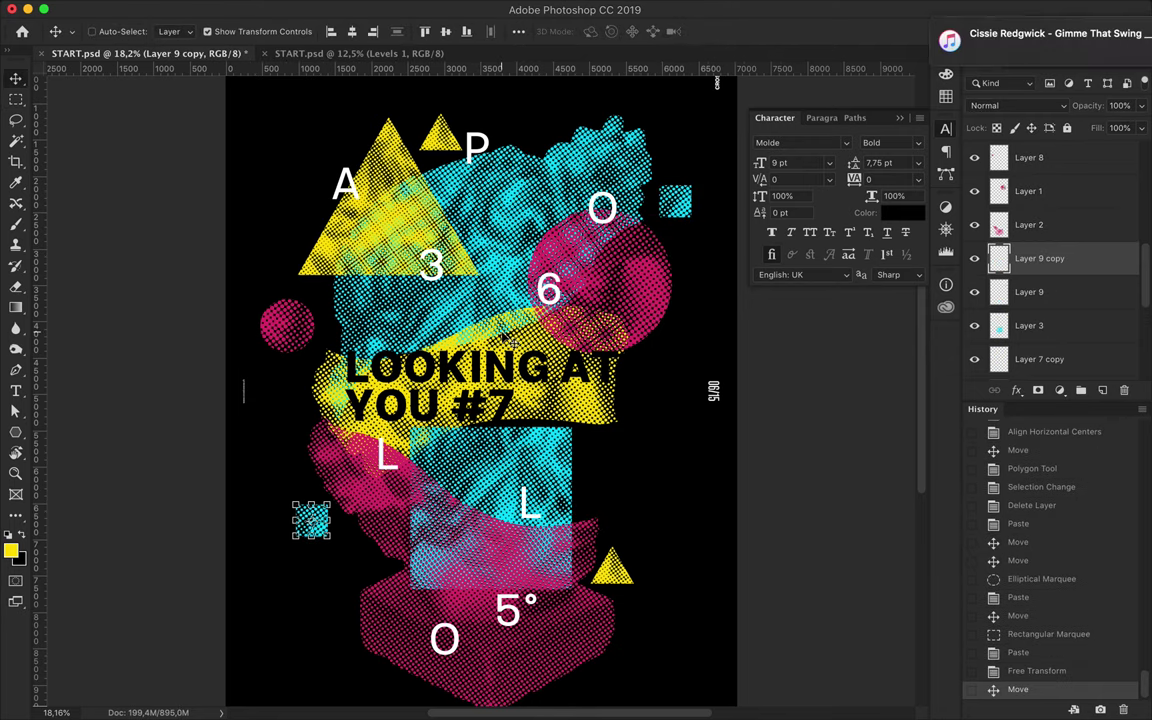
Copy a small triangle of yellow halftone and place it below the title's right end.
left_click(338, 255, "ctrl")
left_click(15, 432)
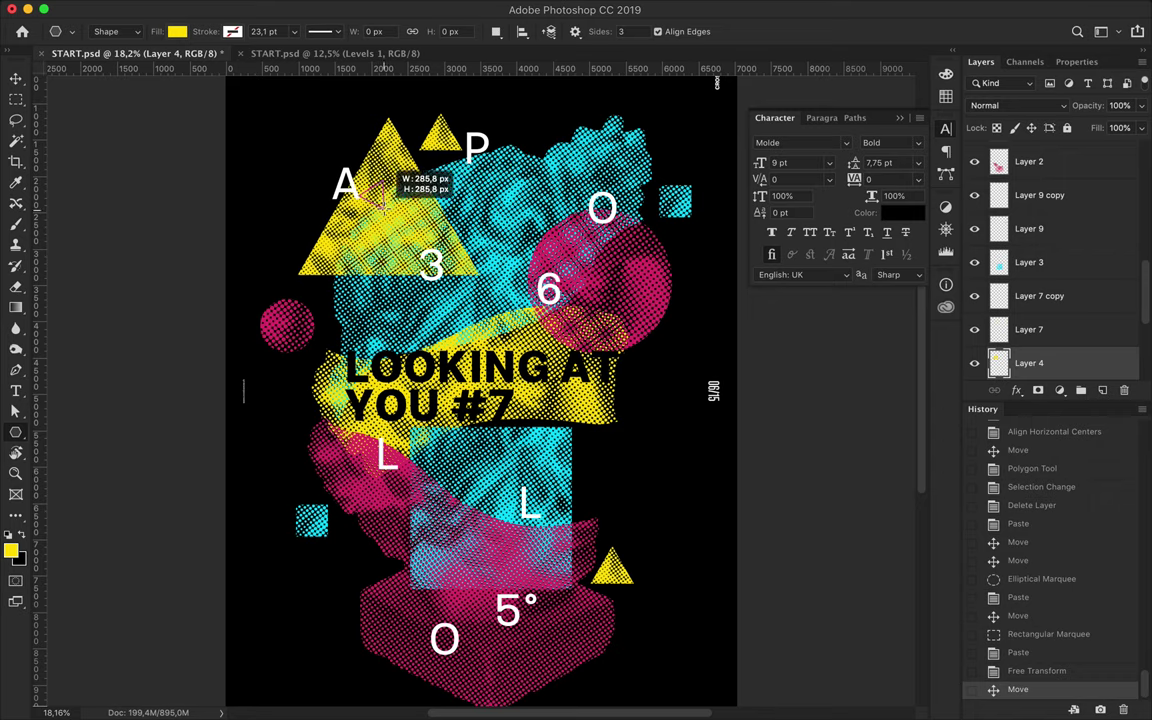
left_click_drag(392, 150, 392, 150)
left_click(999, 363, "ctrl")
key("v")
key("Delete")
key("ctrl+c")
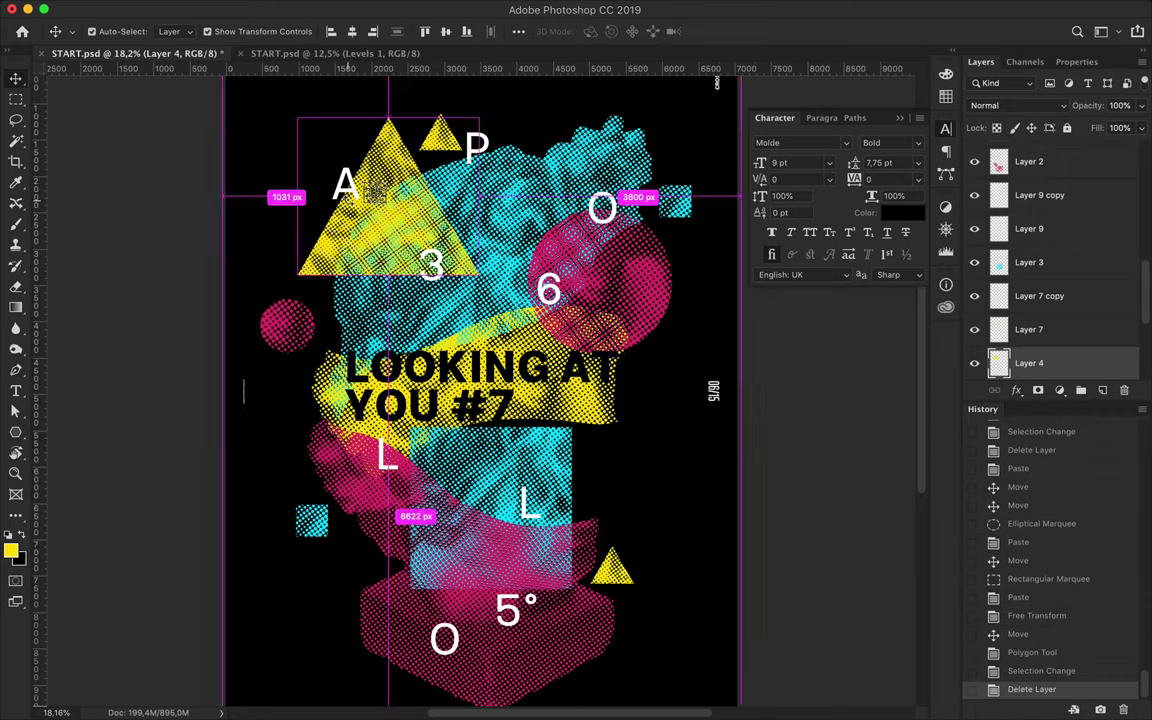
key("ctrl+v")
scroll(315, 180, "up", 5)
scroll(315, 182, "down", 2)
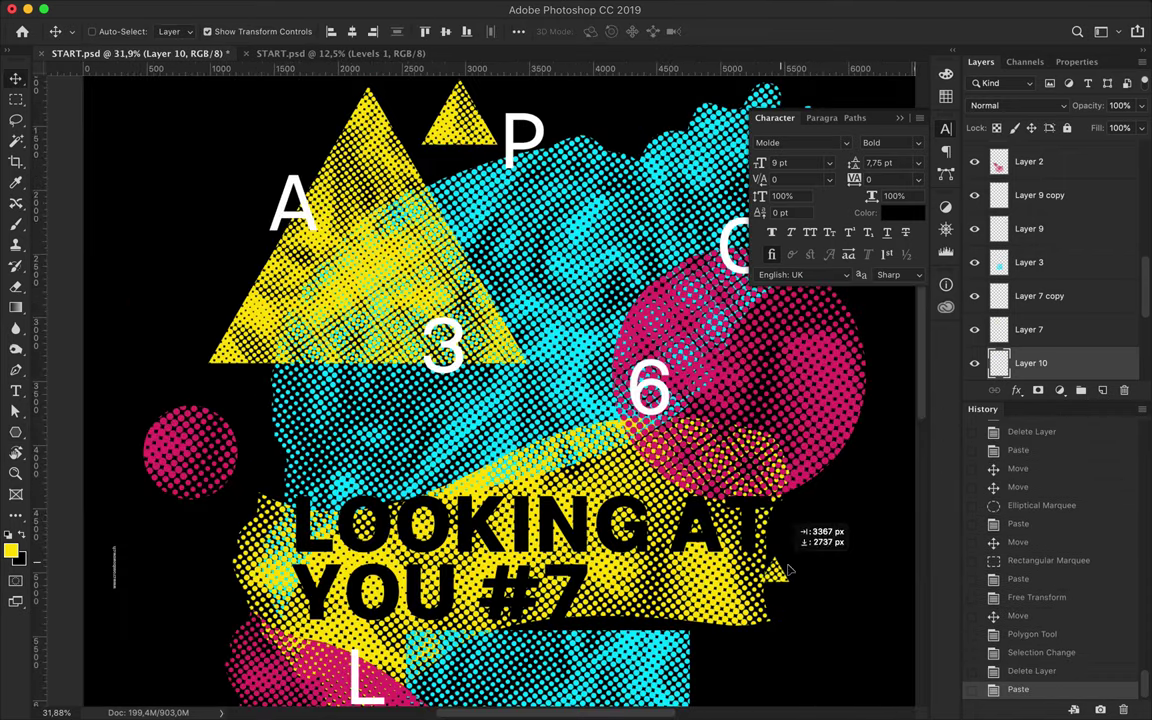
left_click_drag(787, 570, 787, 570)
Copy a small elliptical patch of pink halftone onto a new layer.
scroll(787, 570, "down", 2)
scroll(765, 545, "down", 2)
scroll(746, 522, "down", 1)
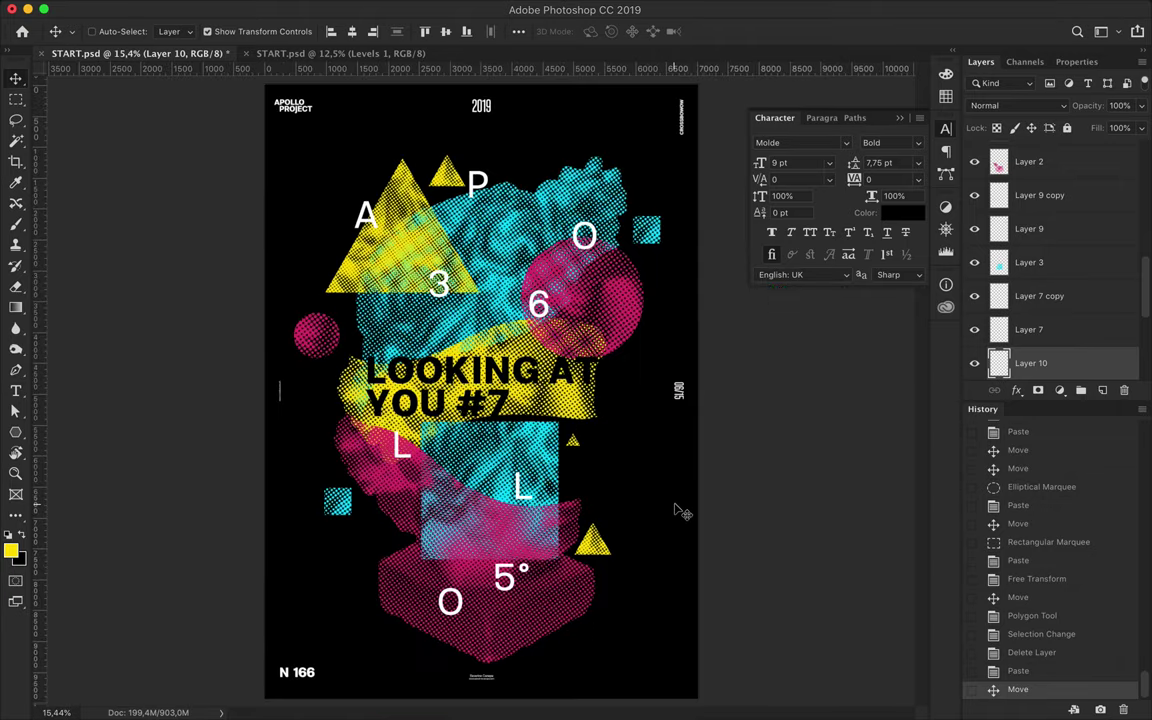
left_click(515, 395, "ctrl")
scroll(650, 360, "up", 3)
right_click(15, 99)
left_click(80, 103)
left_click_drag(457, 187, 537, 222)
key("ctrl+c")
key("ctrl+v")
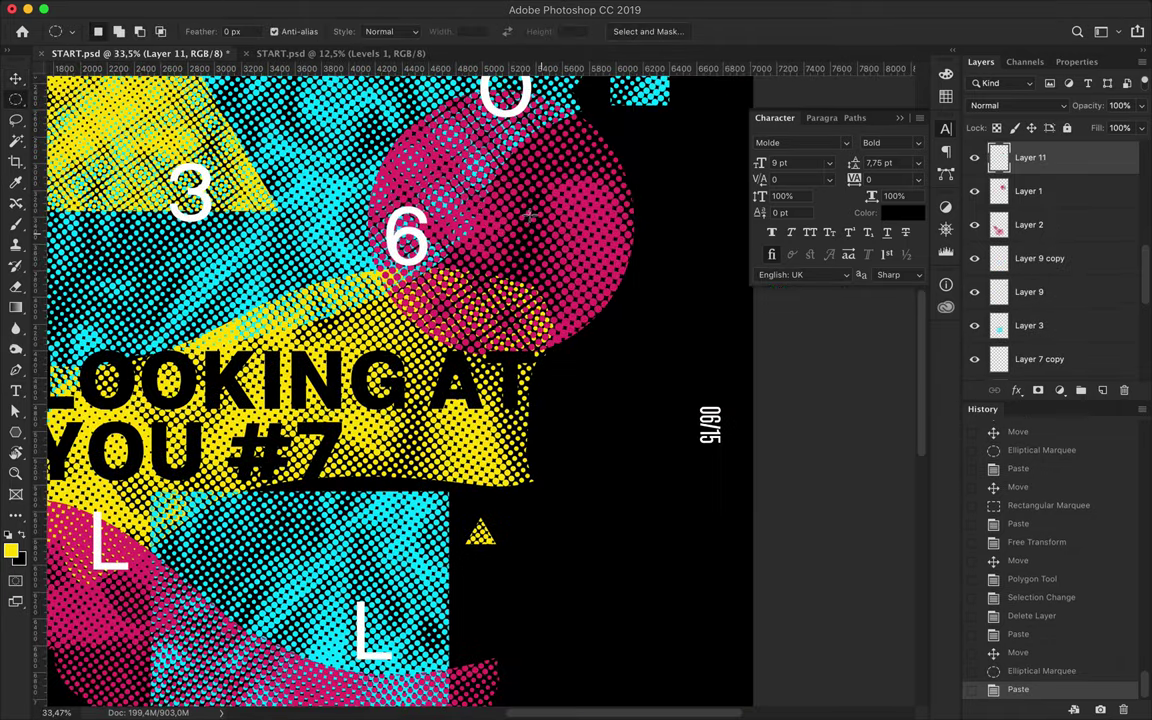
Move the small pink circle near the bottom of the poster.
left_click_drag(537, 594, 540, 592)
scroll(600, 575, "down", 3)
scroll(617, 514, "up", 2)
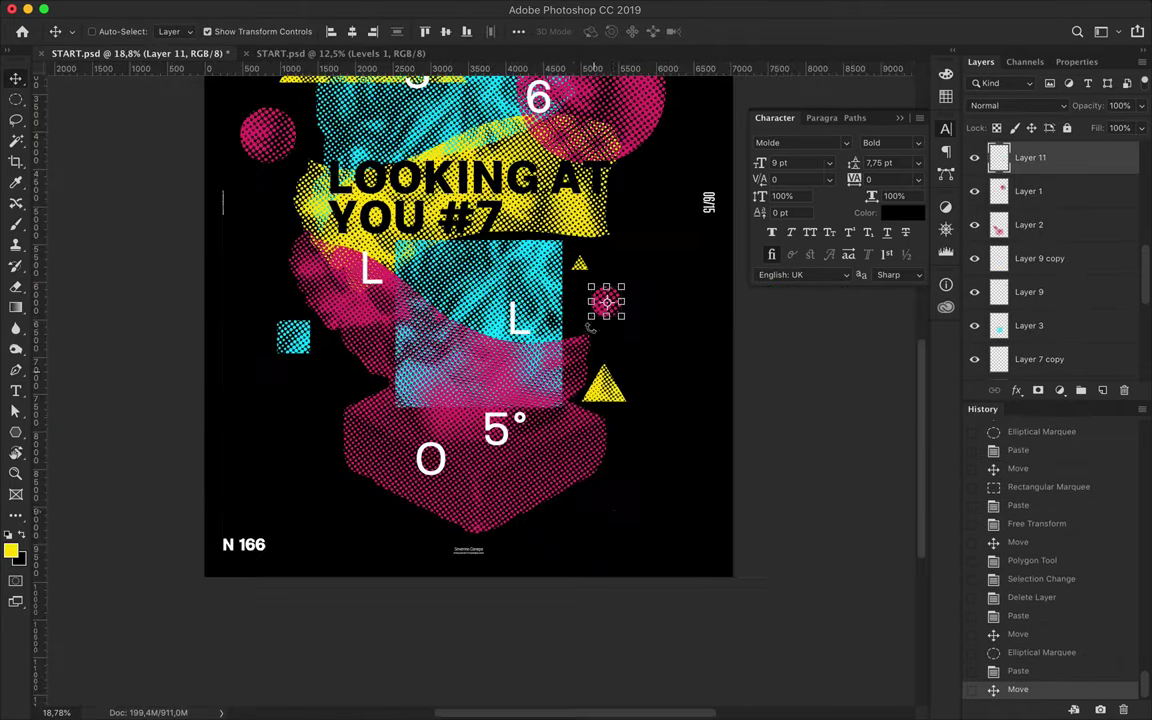
scroll(540, 300, "up", 2)
mouse_move(532, 290)
left_mouse_down()
mouse_move(540, 460)
mouse_move(475, 595)
left_mouse_up()
scroll(475, 597, "down", 3)
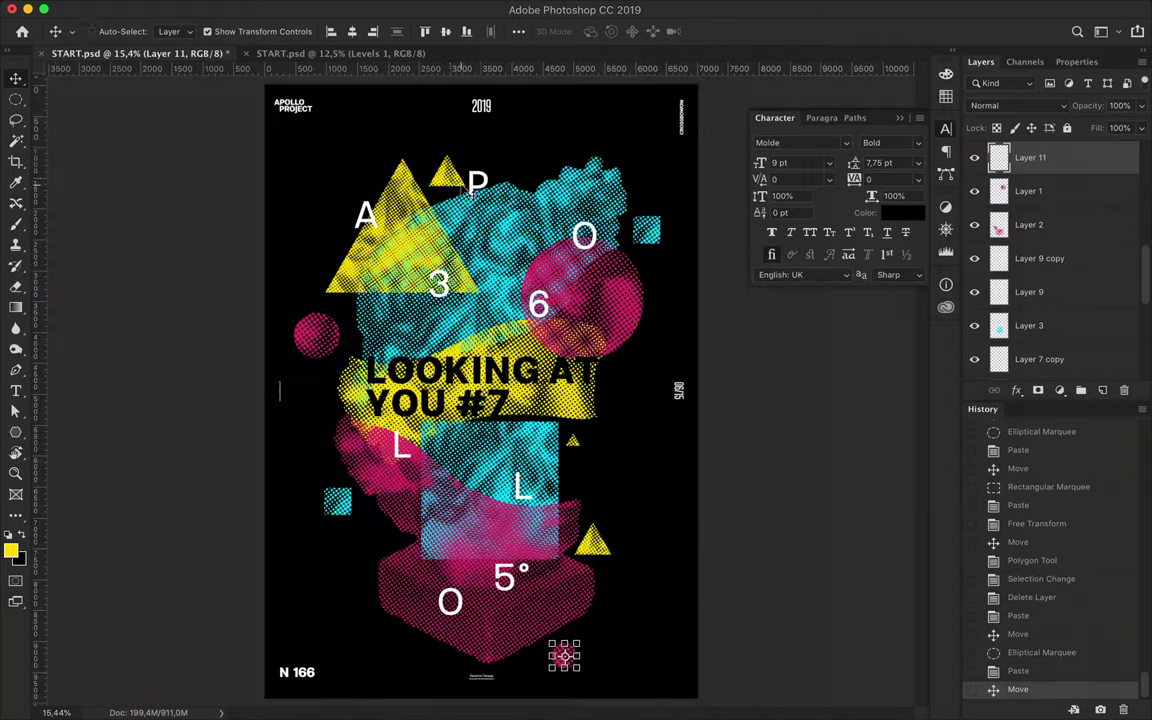
Shrink and raise the small top triangle, then select a thin halftone strip.
left_click(443, 142, "ctrl")
left_click_drag(380, 168, 424, 158)
key("Return")
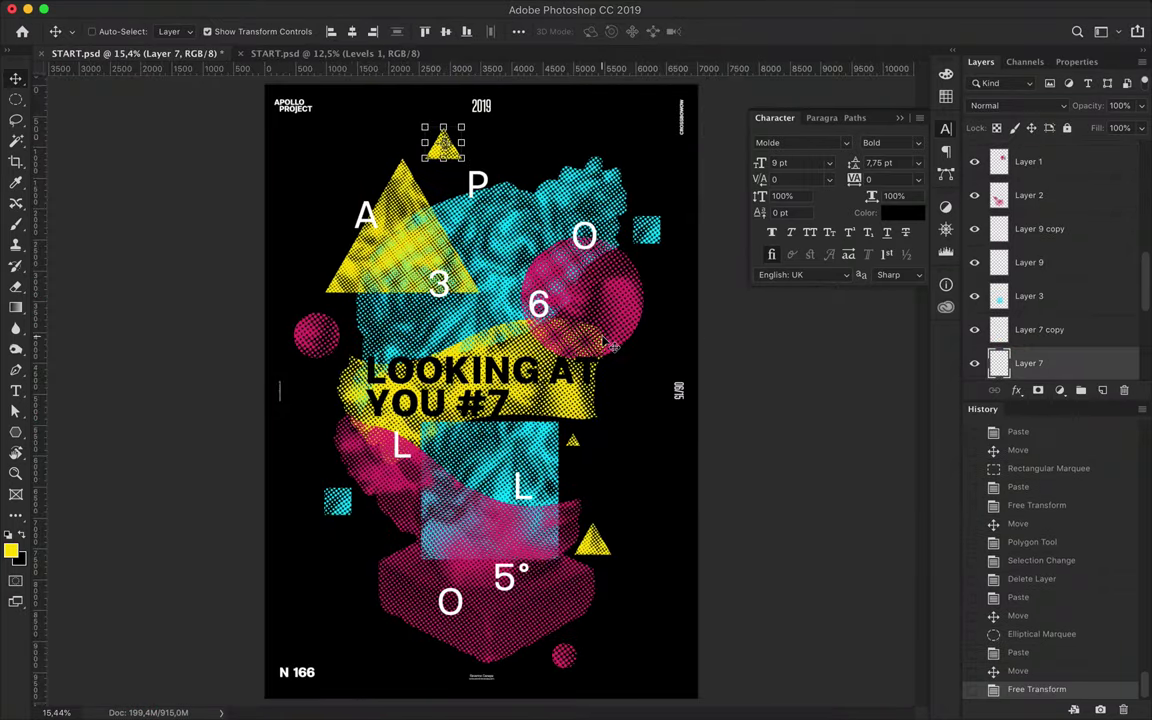
scroll(605, 343, "up", 2)
scroll(583, 273, "down", 2)
scroll(560, 280, "up", 2)
scroll(540, 270, "down", 3)
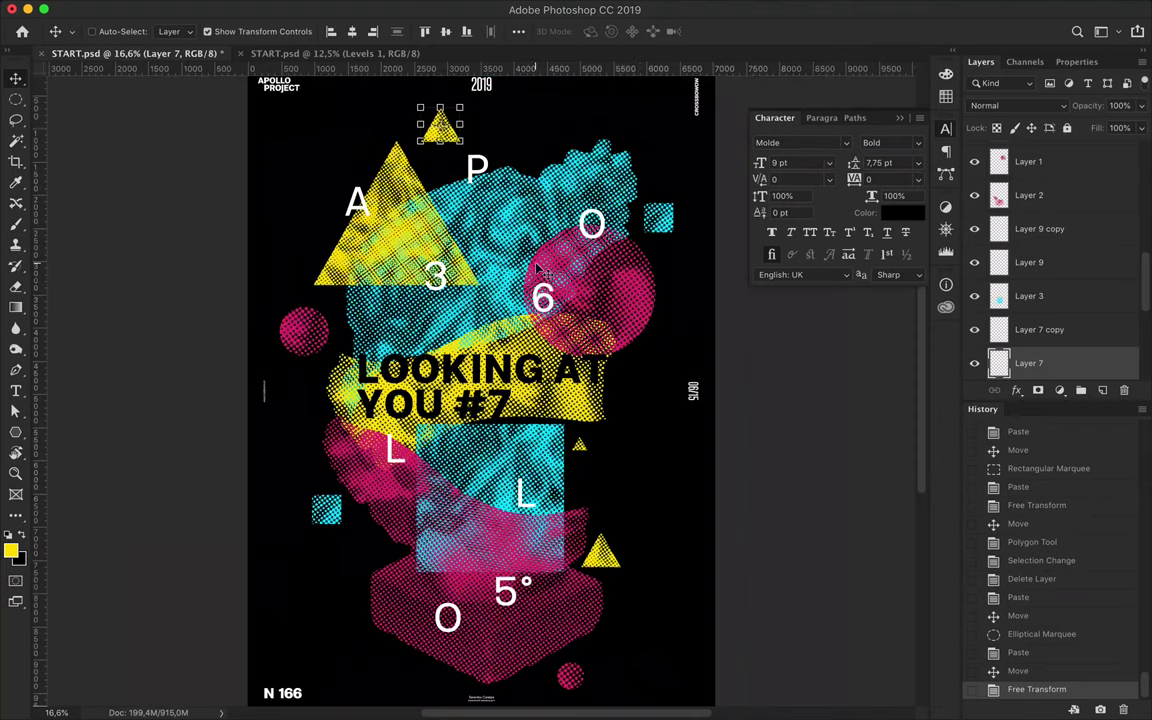
left_click_drag(388, 230, 437, 233)
Paste the thin cyan halftone strip as a new layer and shift it into place.
key("ctrl+c")
key("ctrl+v")
key("ctrl+t")
left_click_drag(630, 195, 567, 135, "shift")
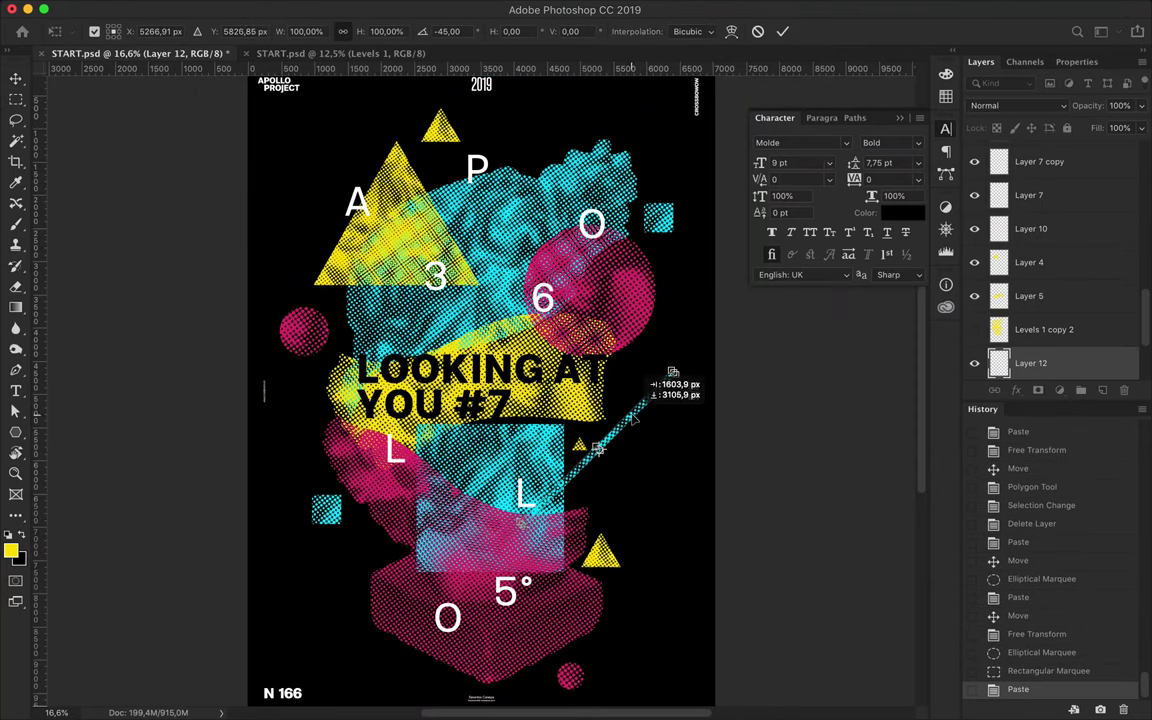
key("Return")
Add a rotated pink halftone strip over the triangle and move its layer lower.
left_click(386, 585)
key("m")
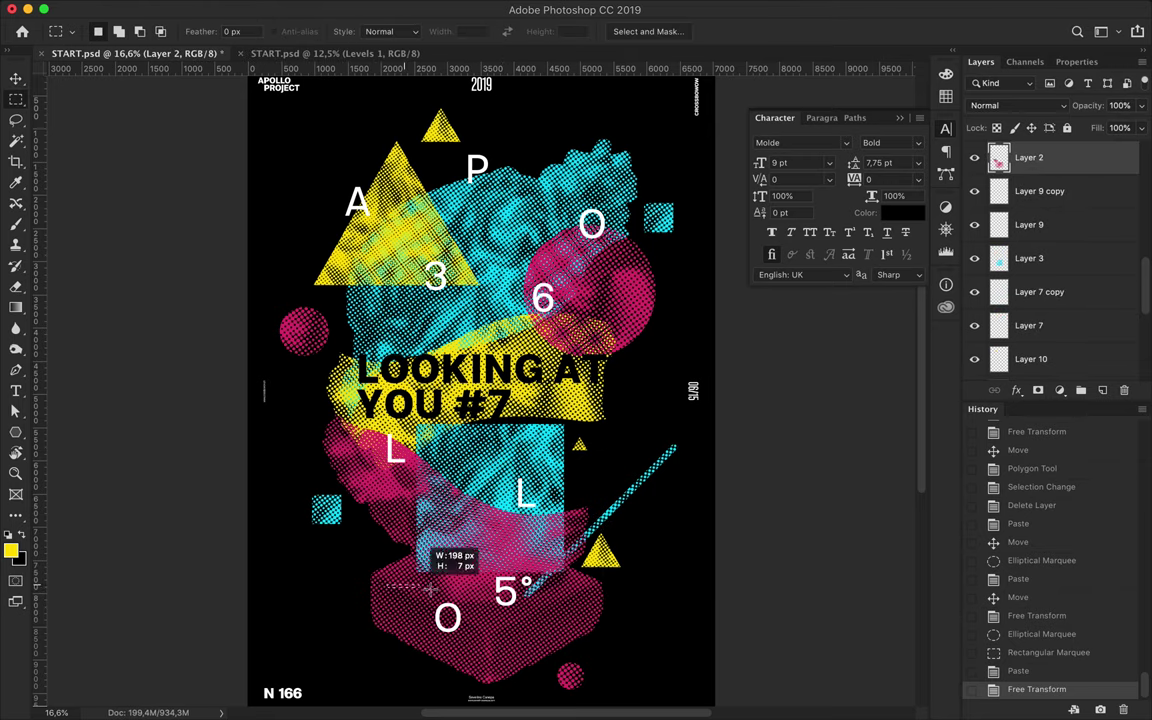
key("ctrl+c")
key("ctrl+v")
key("ctrl+t")
mouse_move(470, 530)
left_mouse_down()
mouse_move(385, 185)
mouse_move(400, 110)
left_mouse_up()
key("Return")
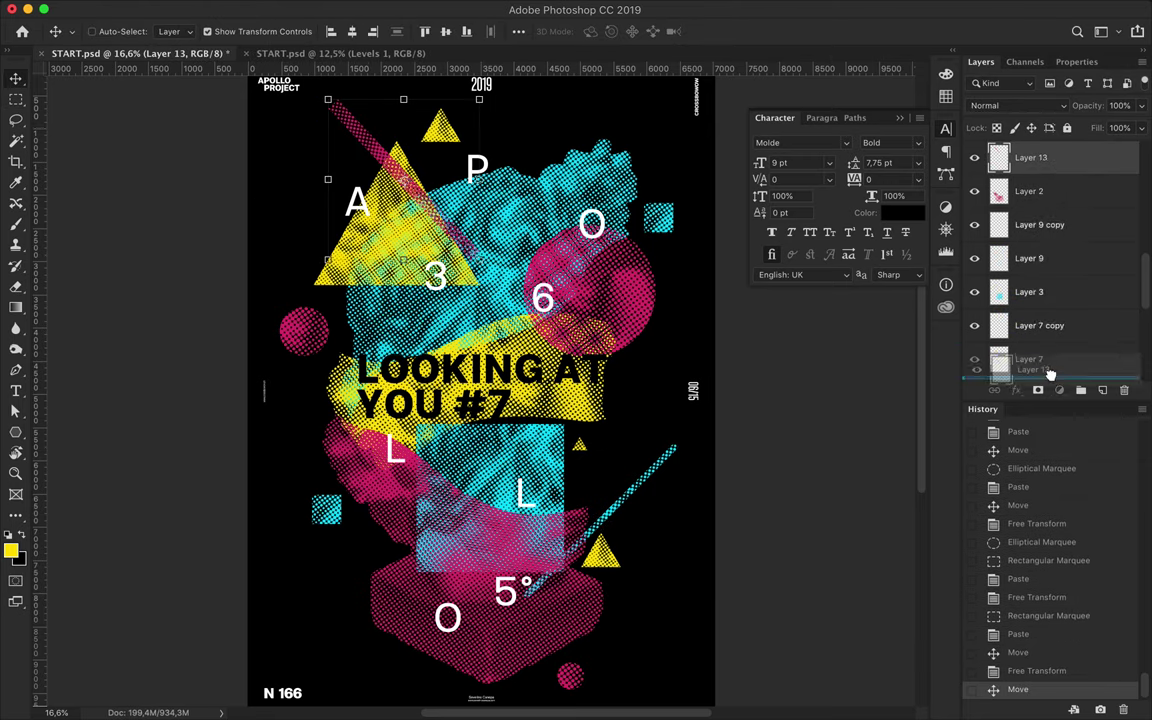
left_click_drag(1030, 157, 1060, 308)
Copy and paste another halftone strip, move it, then undo the attempt.
scroll(480, 400, "up", 2)
key("m")
key("ctrl+c")
key("ctrl+v")
key("v")
left_click_drag(603, 425, 640, 413)
key("ctrl+z")
key("ctrl+z")
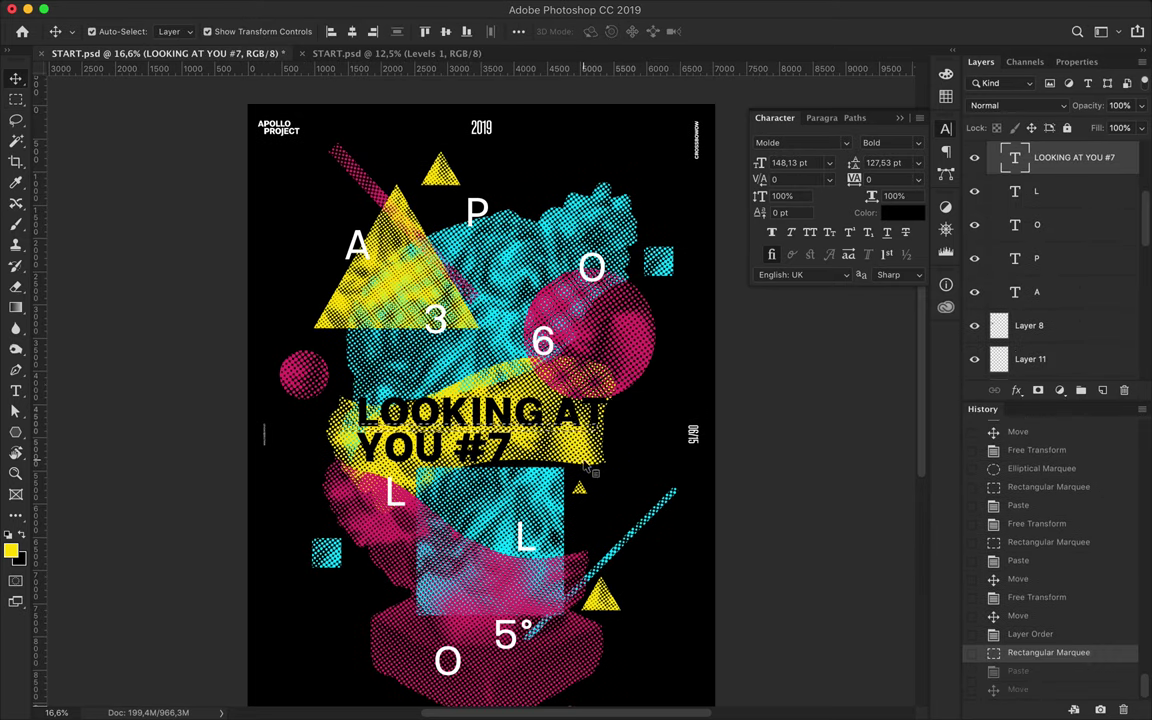
Paste the yellow strip above the chosen layer and rotate it into a steep diagonal.
left_click(345, 437, "ctrl")
key("ctrl+v")
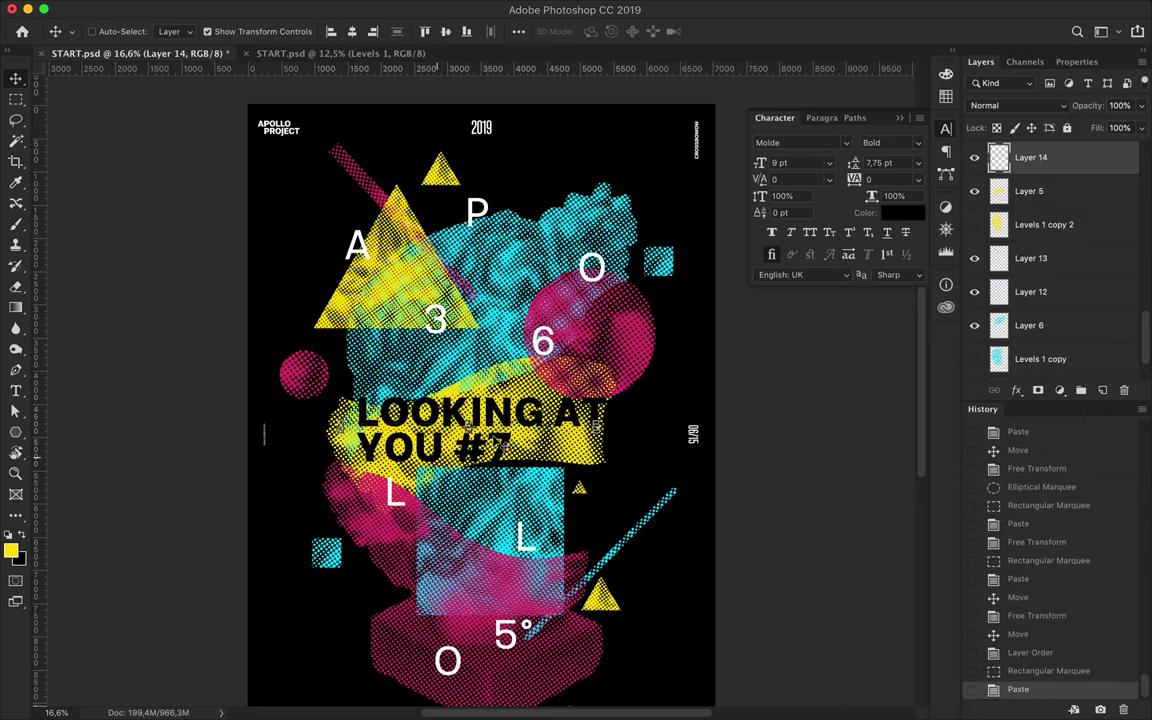
left_click_drag(519, 462, 545, 292)
key("ctrl+t")
key("Return")
mouse_move(615, 296)
left_mouse_down()
mouse_move(573, 210)
mouse_move(579, 180)
left_mouse_up()
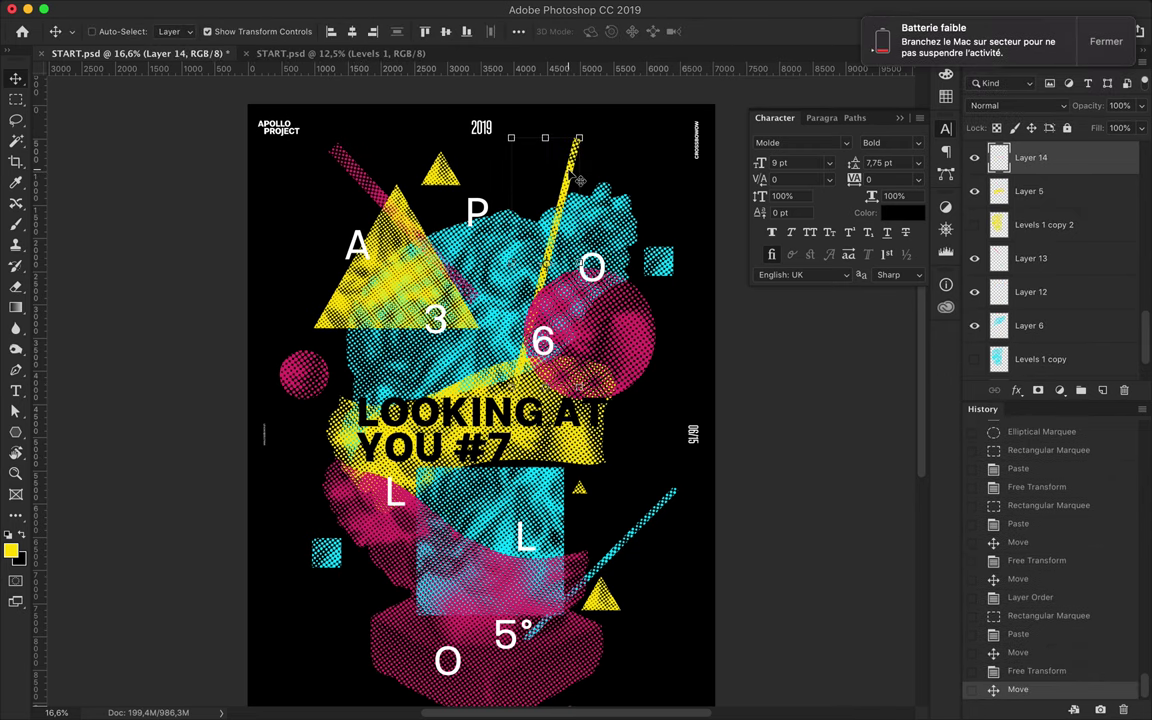
Add a thin cyan halftone strip tilted across the lower left of the poster.
scroll(540, 230, "down", 3)
left_click(503, 275, "ctrl")
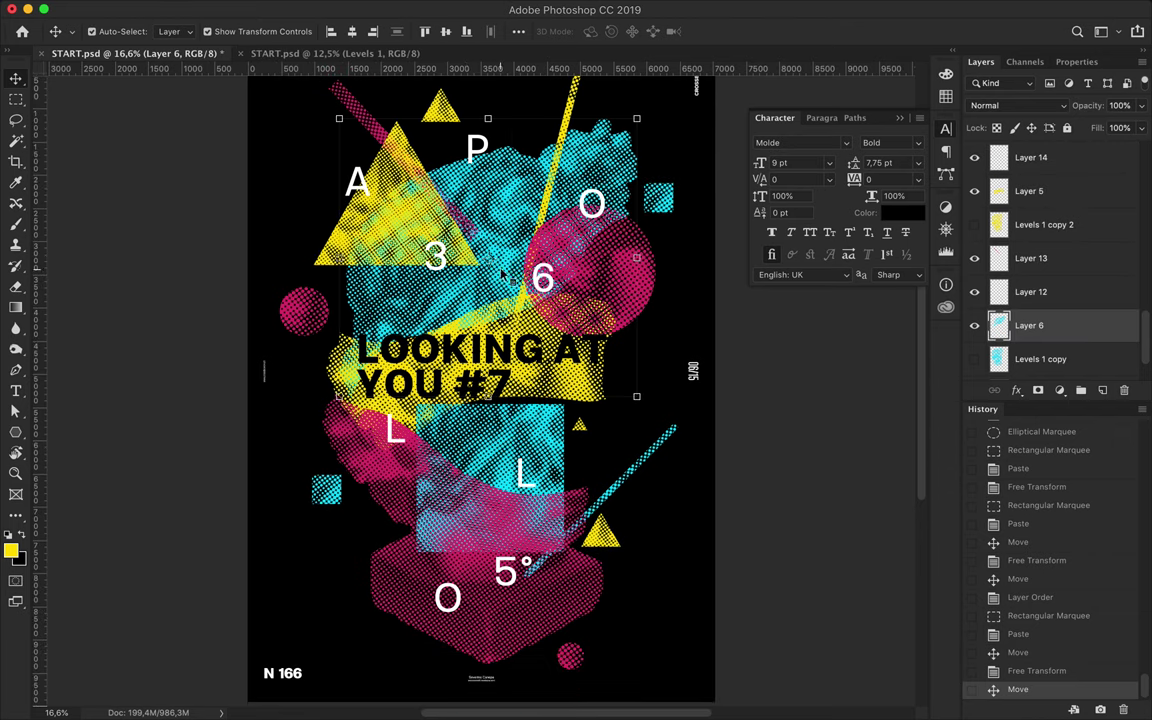
key("ctrl+c")
key("ctrl+v")
left_click_drag(320, 440, 330, 500)
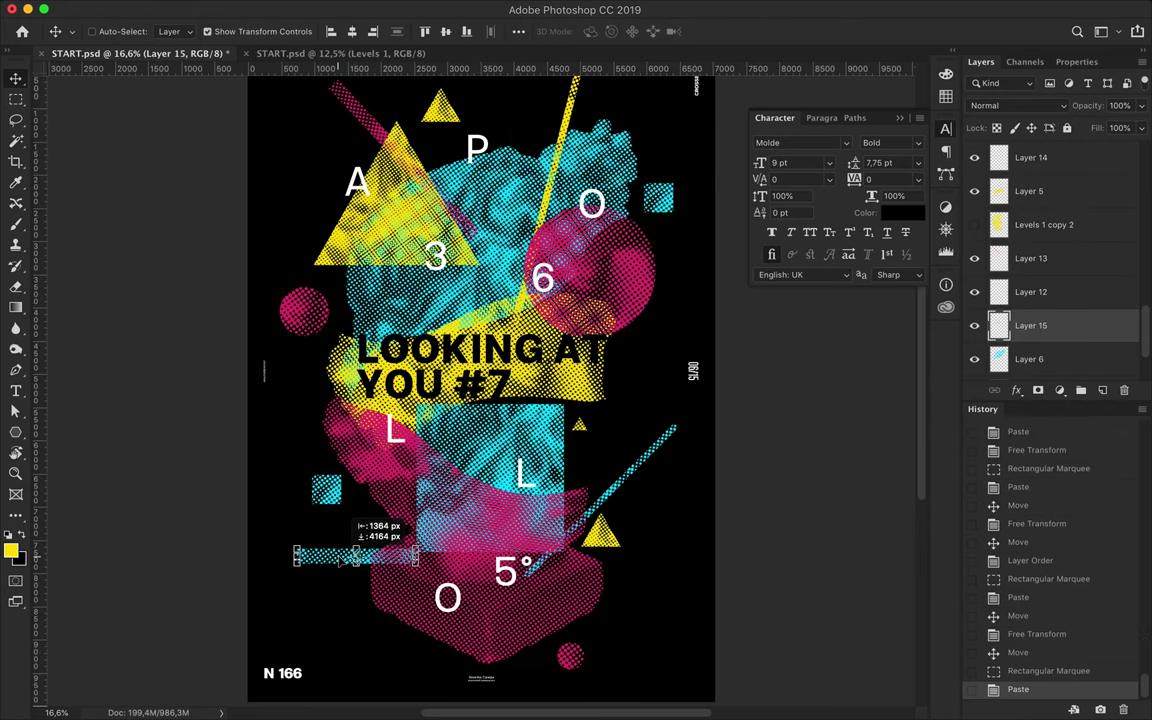
key("Return")
scroll(571, 468, "down", 1)
scroll(571, 468, "down", 1)
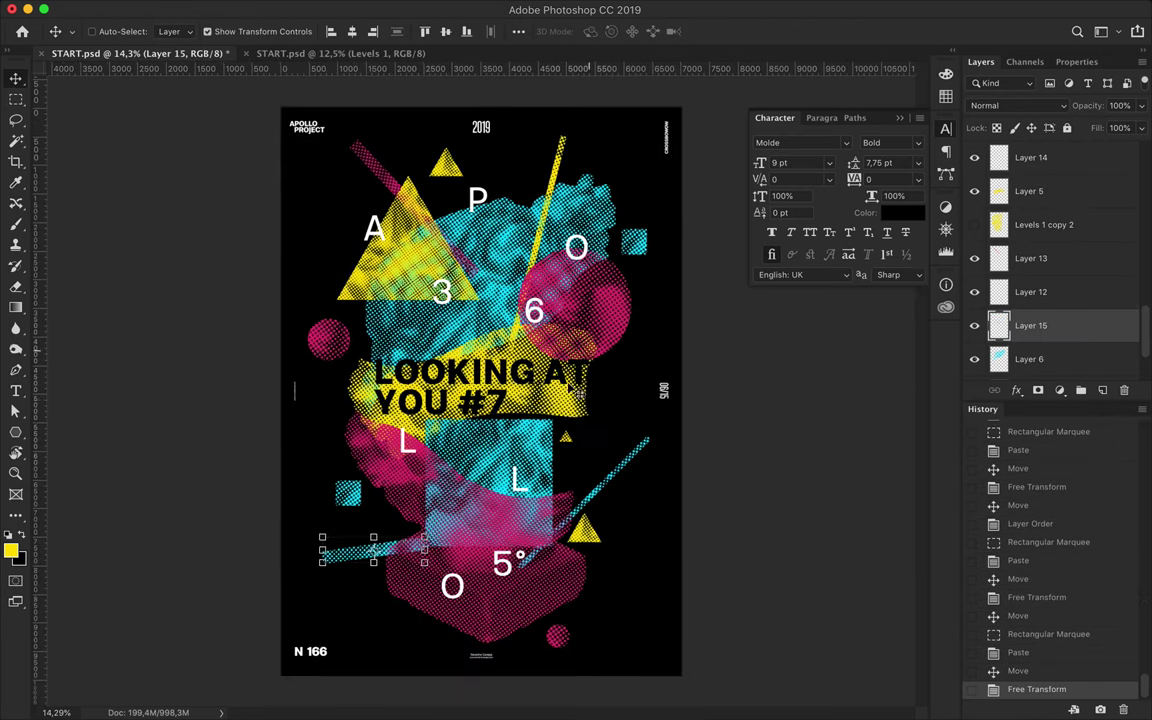
Add a yellow halftone strip angled beside the 5° text near the bottom.
key("m")
mouse_move(500, 322)
left_mouse_down()
mouse_move(560, 356)
mouse_move(510, 545)
left_mouse_up()
key("ctrl+c")
key("ctrl+v")
key("v")
key("ctrl+t")
left_click_drag(600, 600, 583, 626)
key("Return")
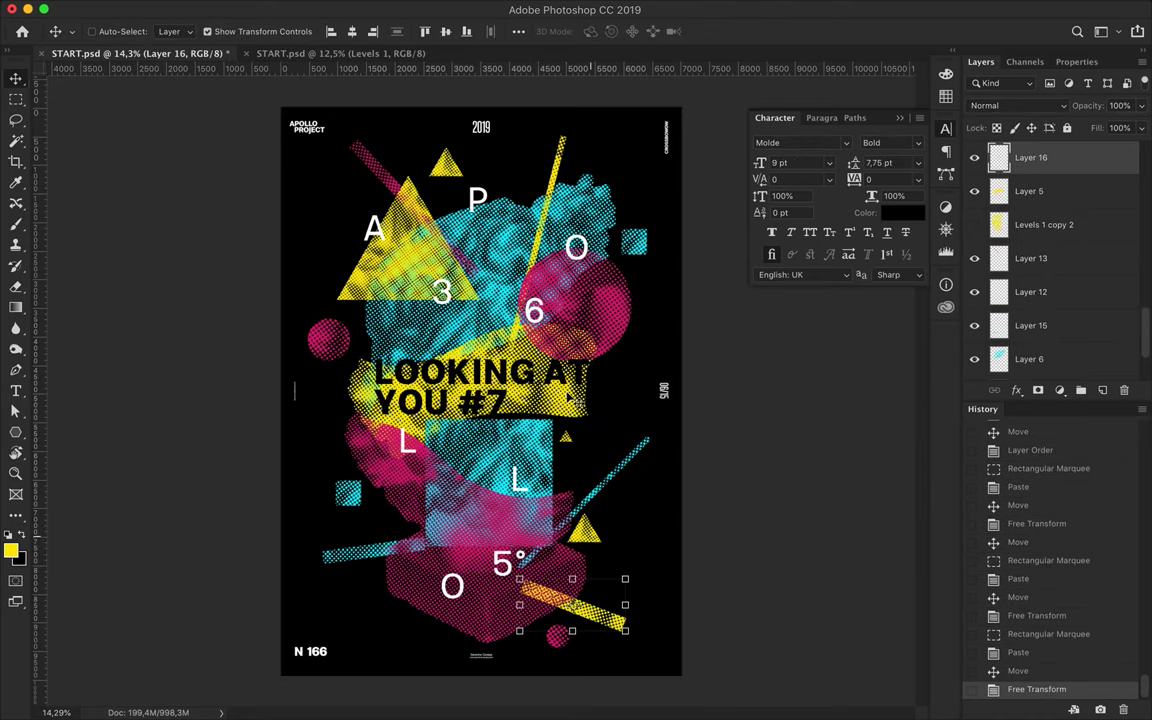
Save the finished poster to START.psd.
key("ctrl+s")
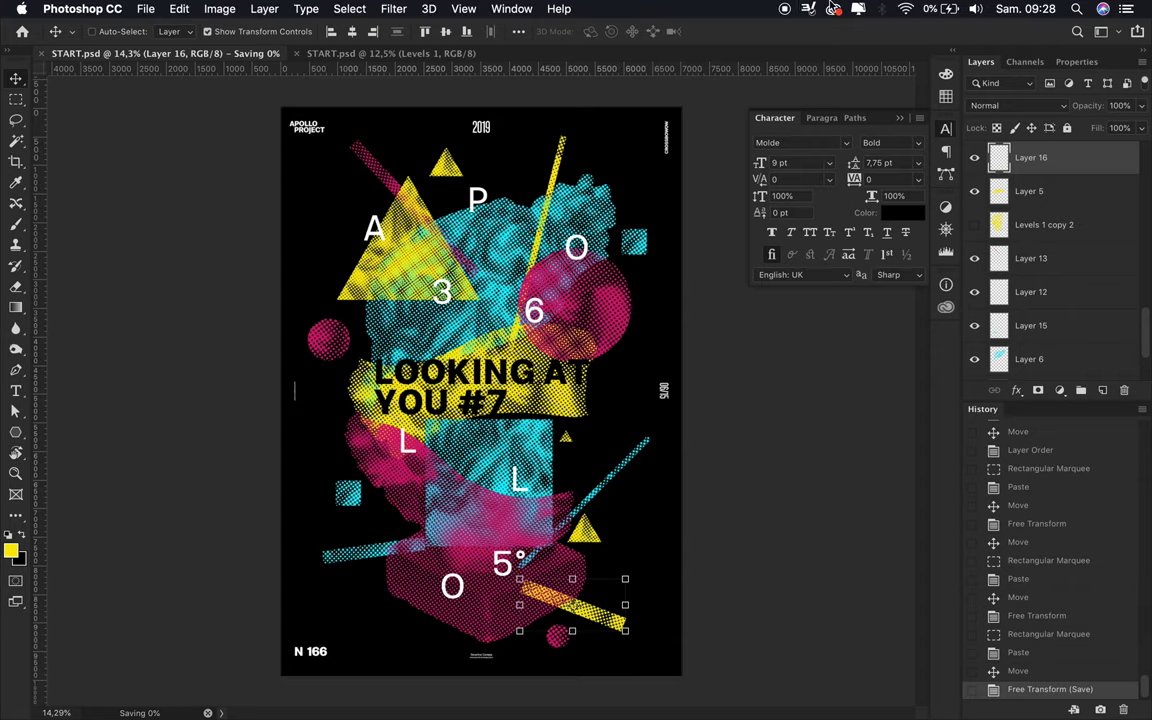